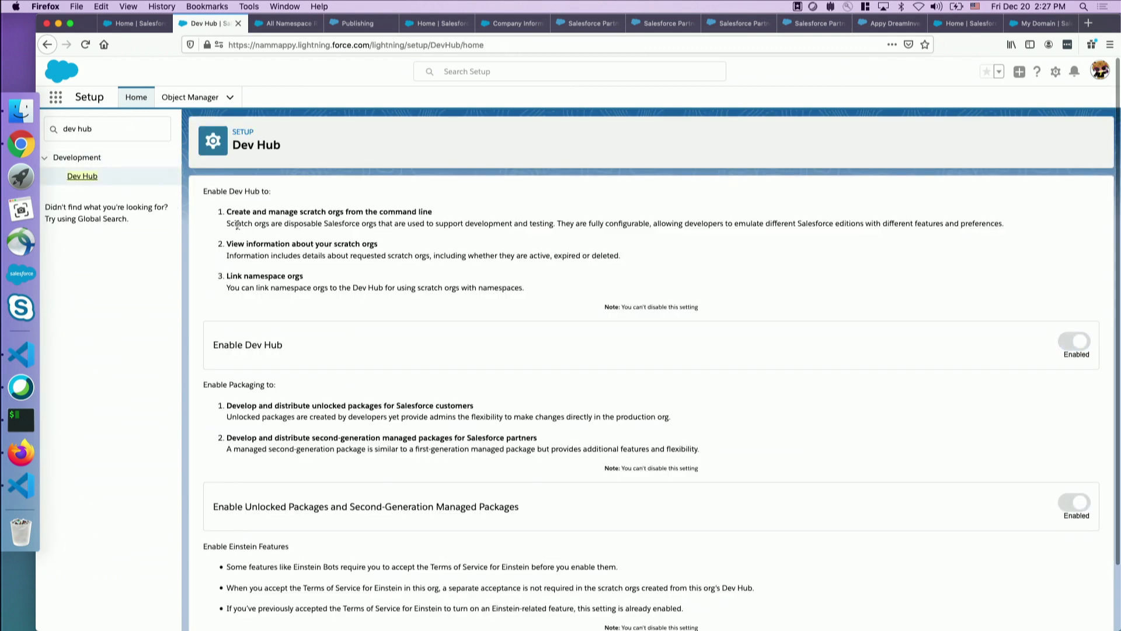
# Step: Review the Dev Hub, packaging and Einstein feature settings on the Dev Hub setup page
pyautogui.scroll(-1, 337, 309)
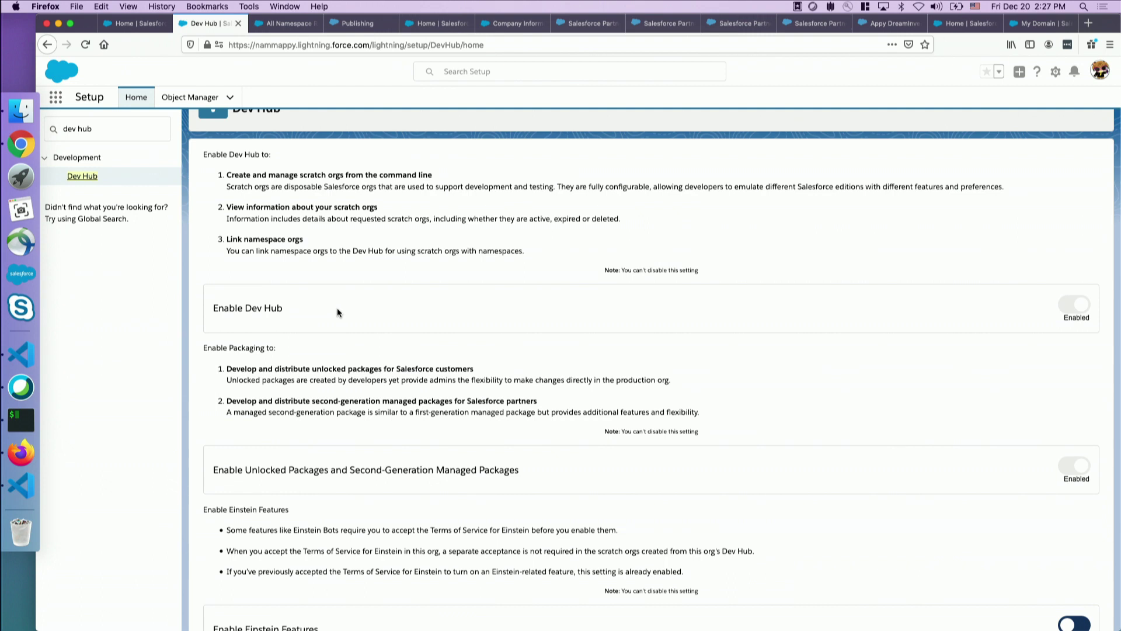
pyautogui.scroll(-1, 337, 309)
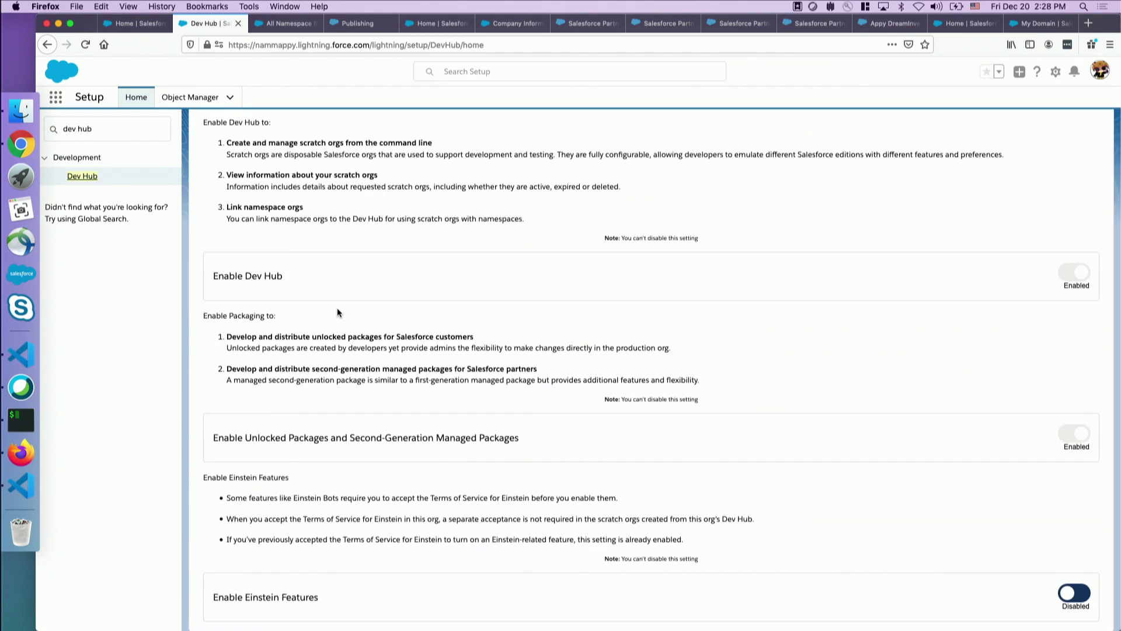
pyautogui.scroll(2, 337, 313)
# Step: Find the My Domain page in Setup and review its domain settings and authentication configuration
pyautogui.press('super+a')
pyautogui.write('nam')
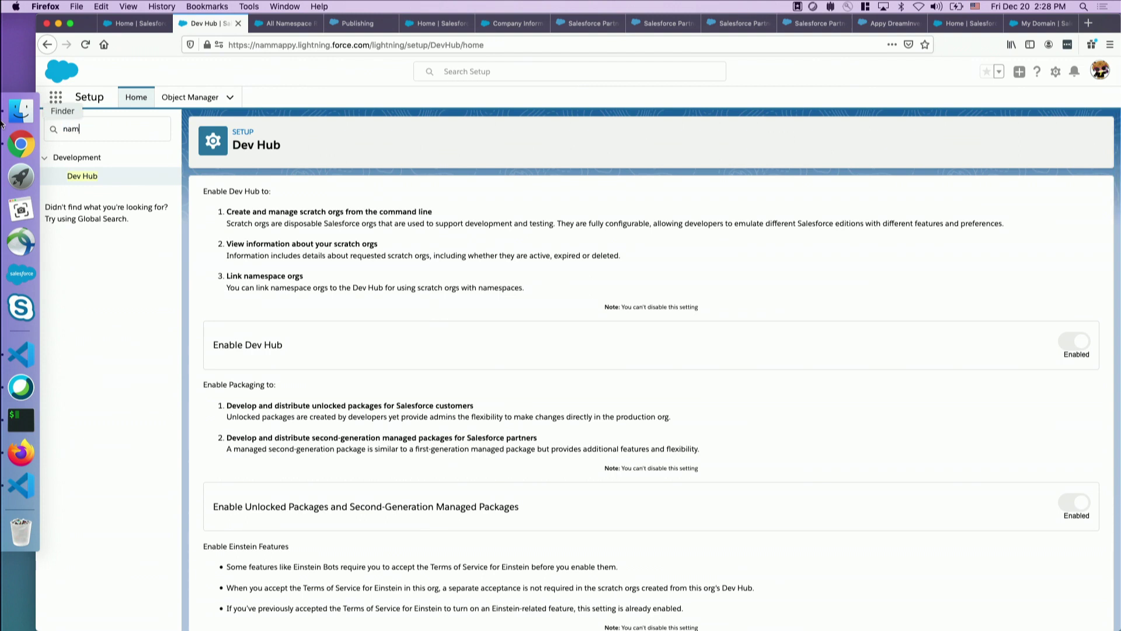
pyautogui.write('e')
pyautogui.press('super+a')
pyautogui.write('my')
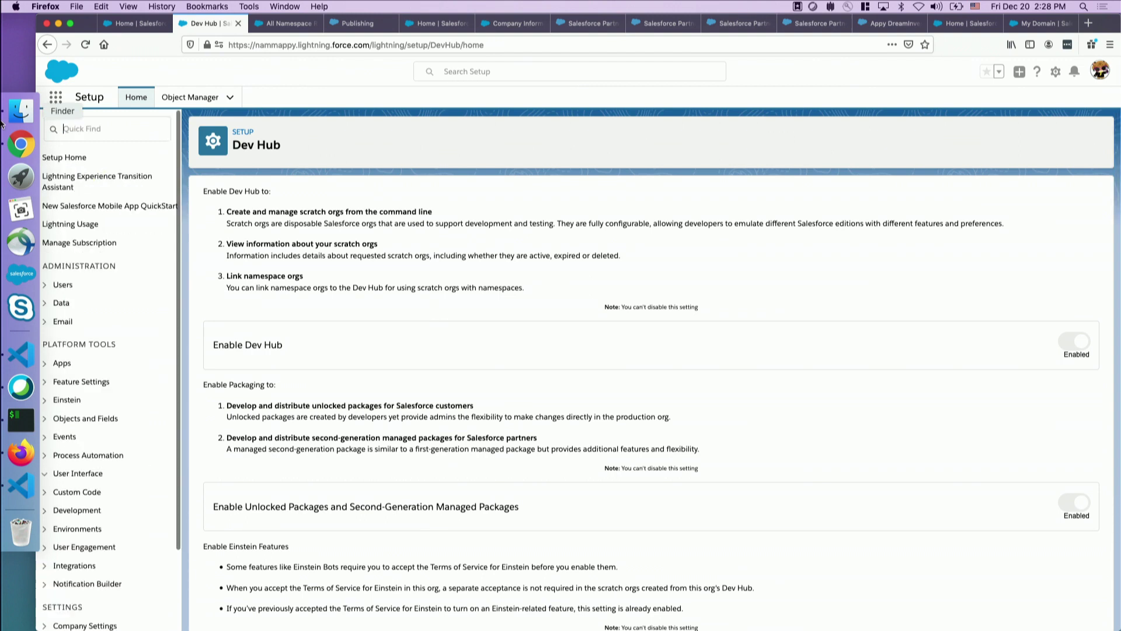
pyautogui.write(' do')
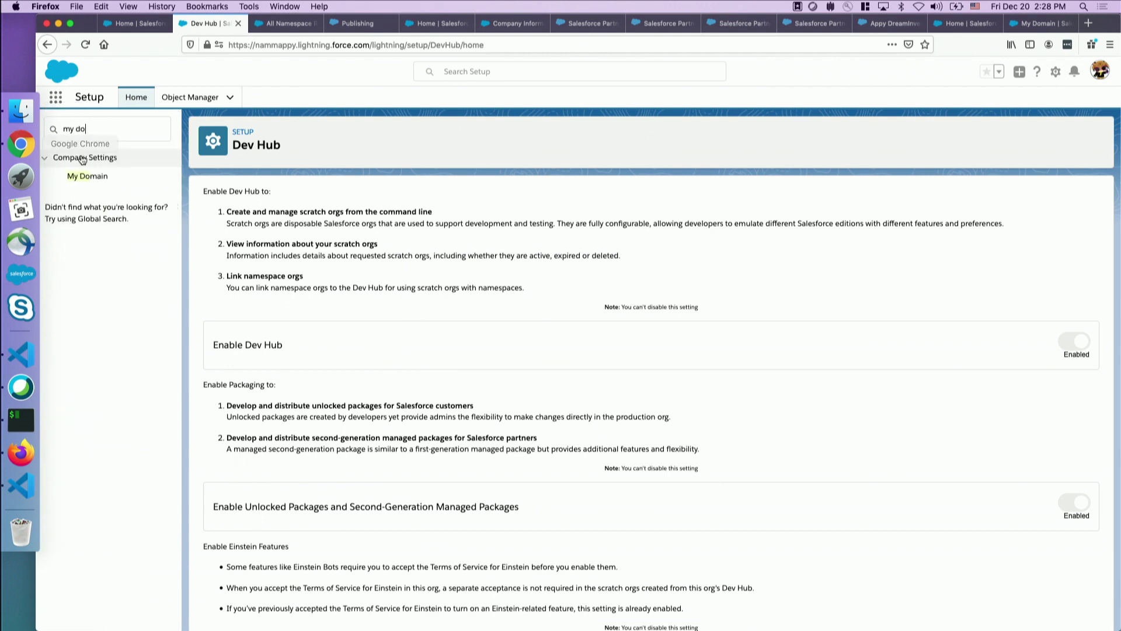
pyautogui.click(85, 176)
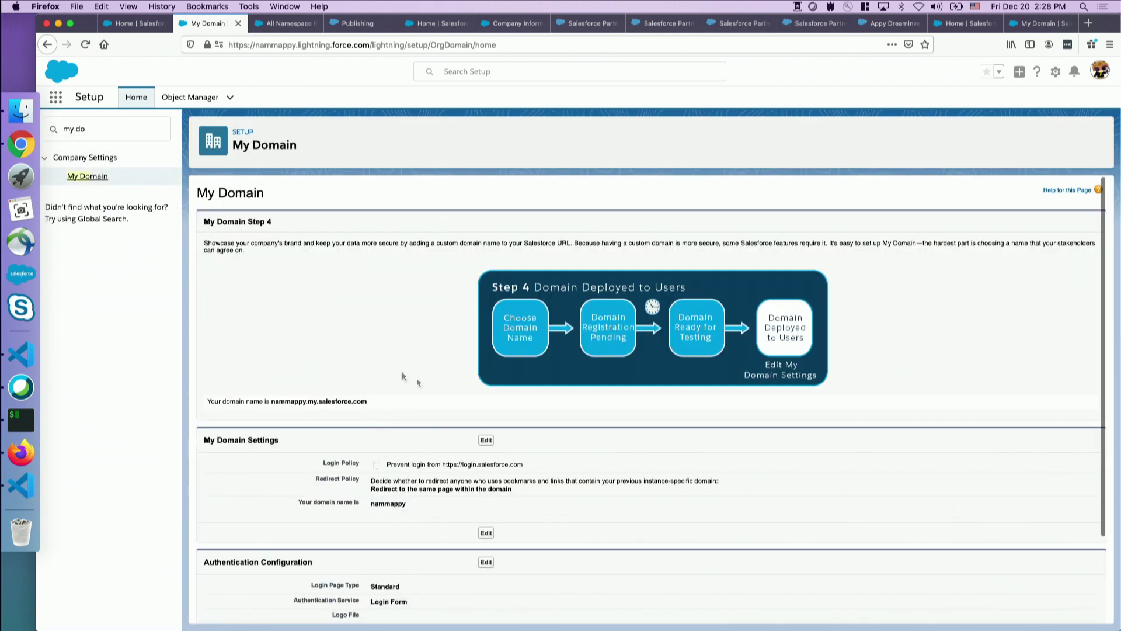
pyautogui.scroll(-2, 407, 486)
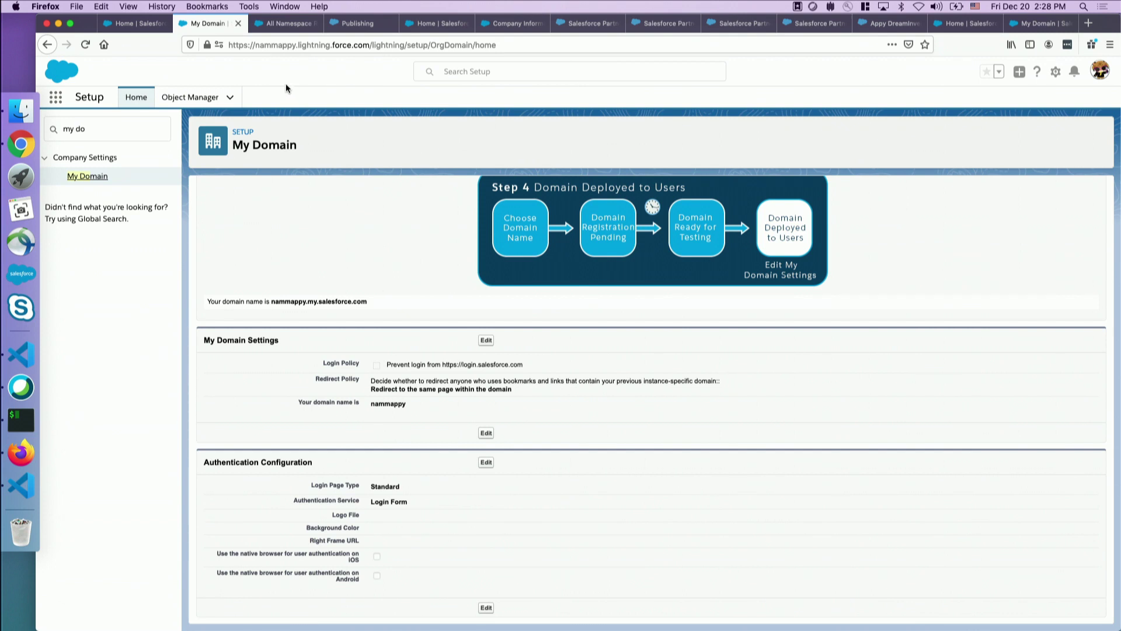
# Step: Check the All Namespace Registries list for the namespace linked to the Dev Hub
pyautogui.click(284, 25)
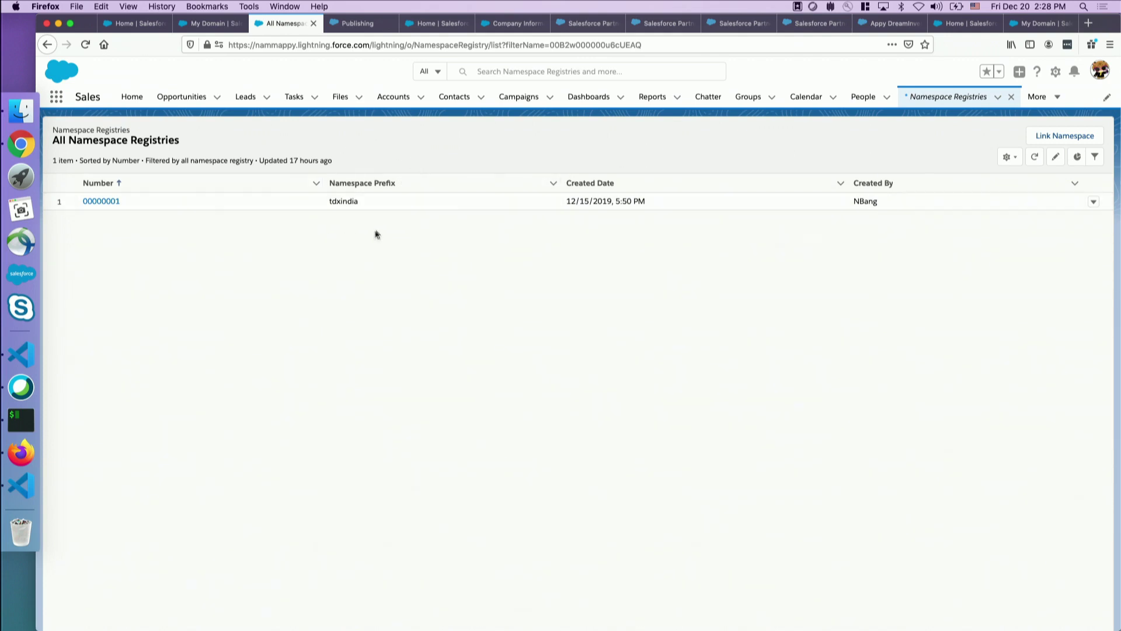
pyautogui.click(204, 23)
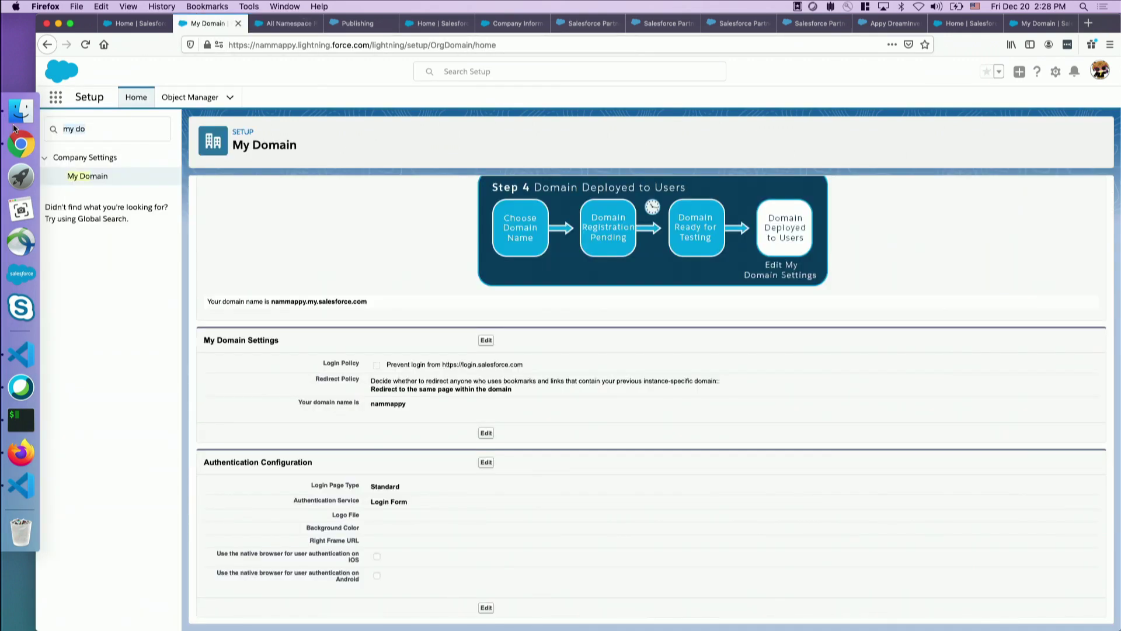
pyautogui.click(286, 23)
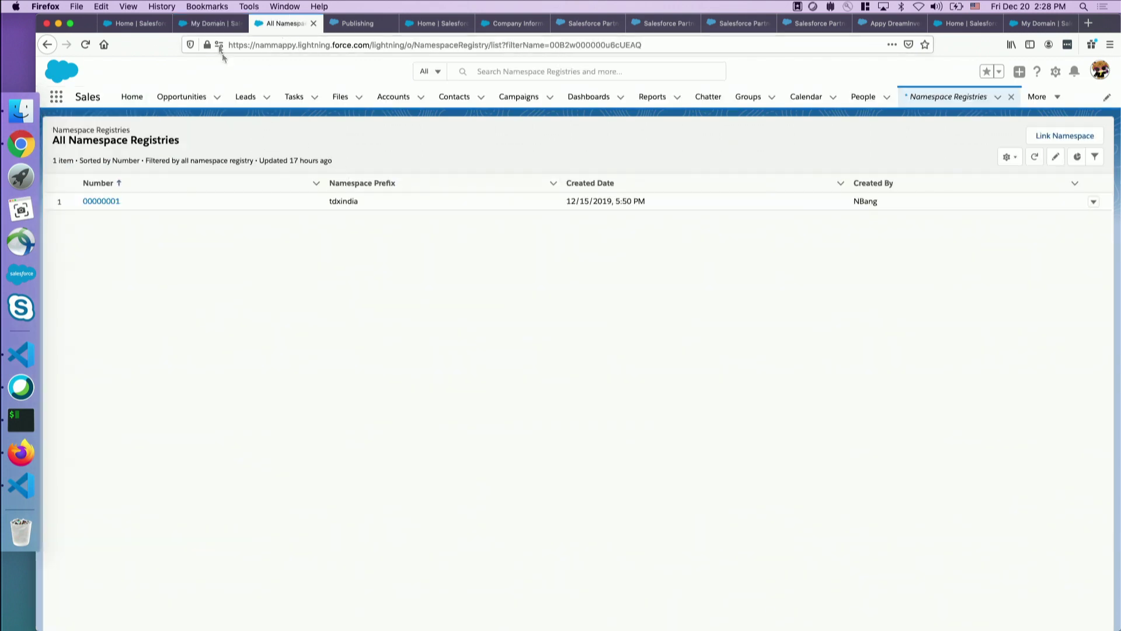
# Step: Find the Company Information page in Setup and review the organization details and licenses
pyautogui.click(205, 24)
pyautogui.write('compa')
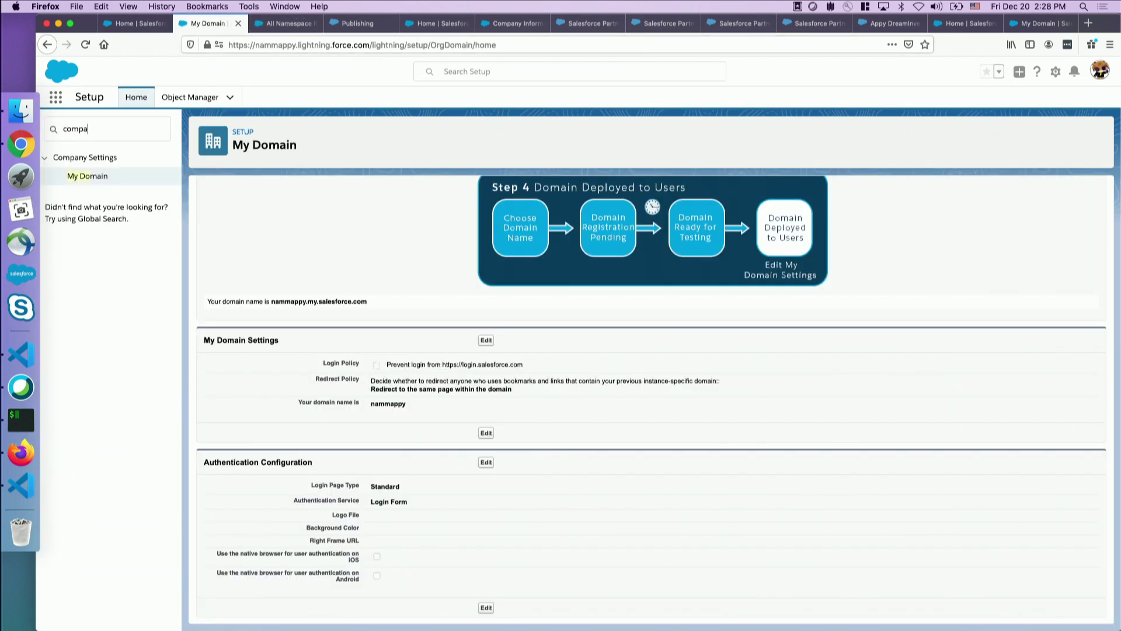
pyautogui.click(134, 278)
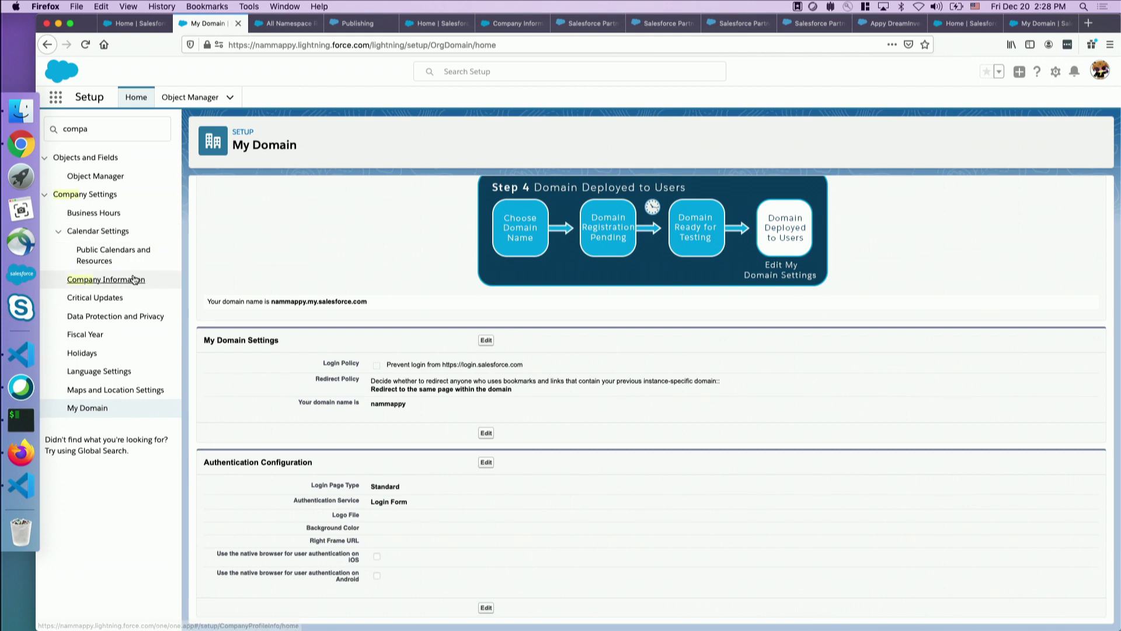
pyautogui.scroll(-5, 390, 360)
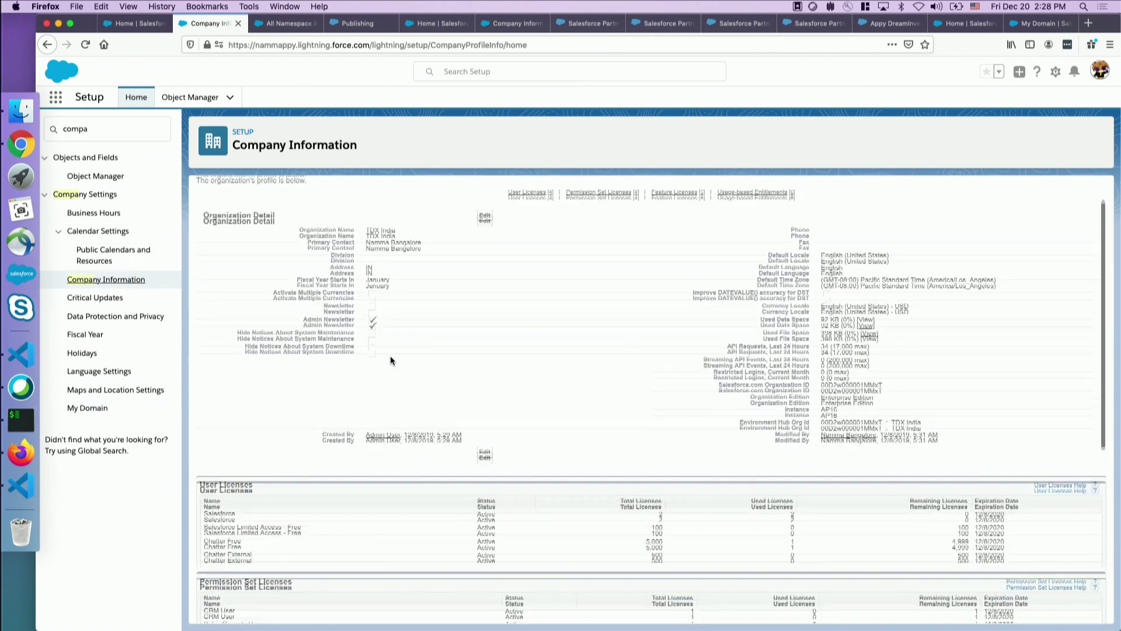
pyautogui.scroll(-1, 390, 360)
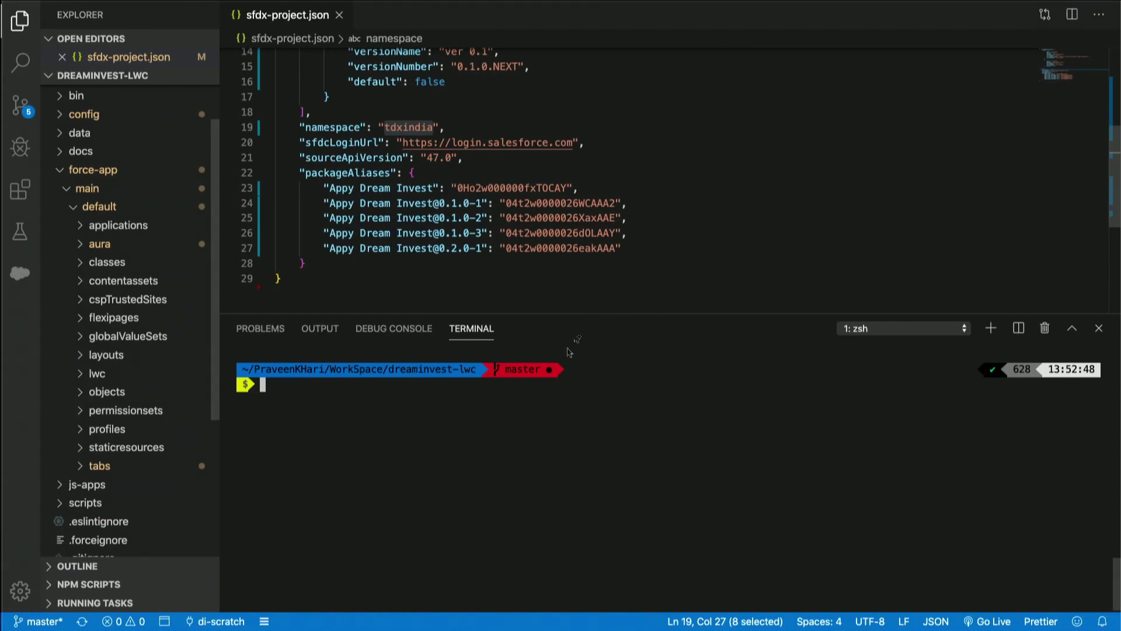
# Step: List the Dev Hub's packages by running sfdx force:package:list in the terminal, after reviewing the package entries in sfdx-project.json
pyautogui.write('sfdx force:package:version:list')
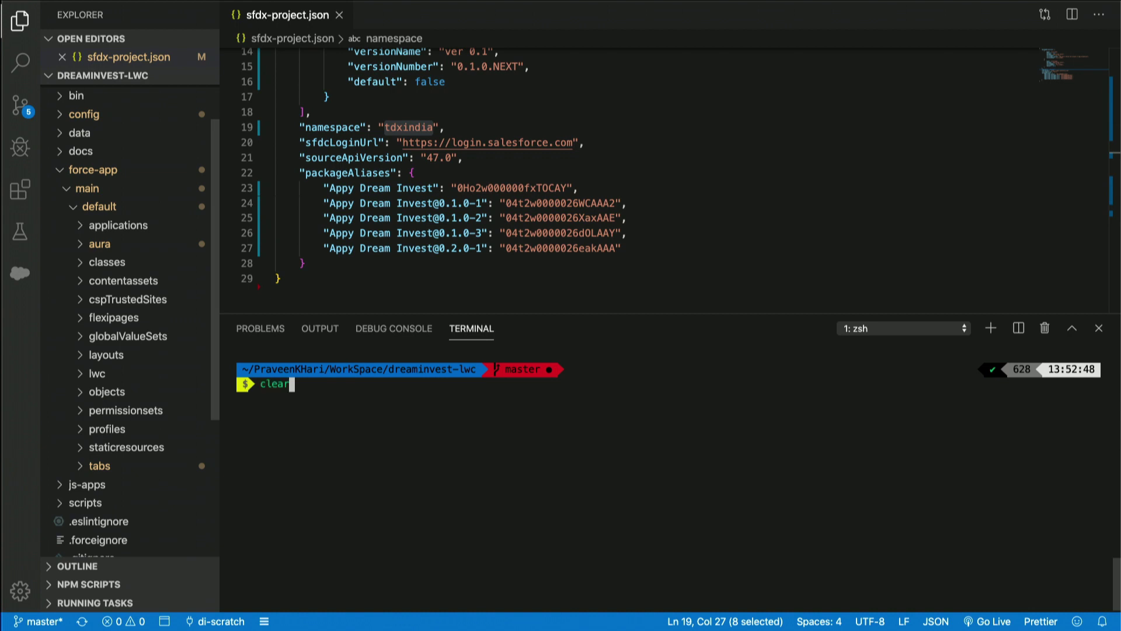
pyautogui.press('BackSpace')
pyautogui.press('BackSpace')
pyautogui.press('BackSpace')
pyautogui.press('BackSpace')
pyautogui.press('BackSpace')
pyautogui.press('BackSpace')
pyautogui.press('BackSpace')
pyautogui.press('BackSpace')
pyautogui.press('BackSpace')
pyautogui.press('BackSpace')
pyautogui.press('BackSpace')
pyautogui.press('BackSpace')
pyautogui.write('list')
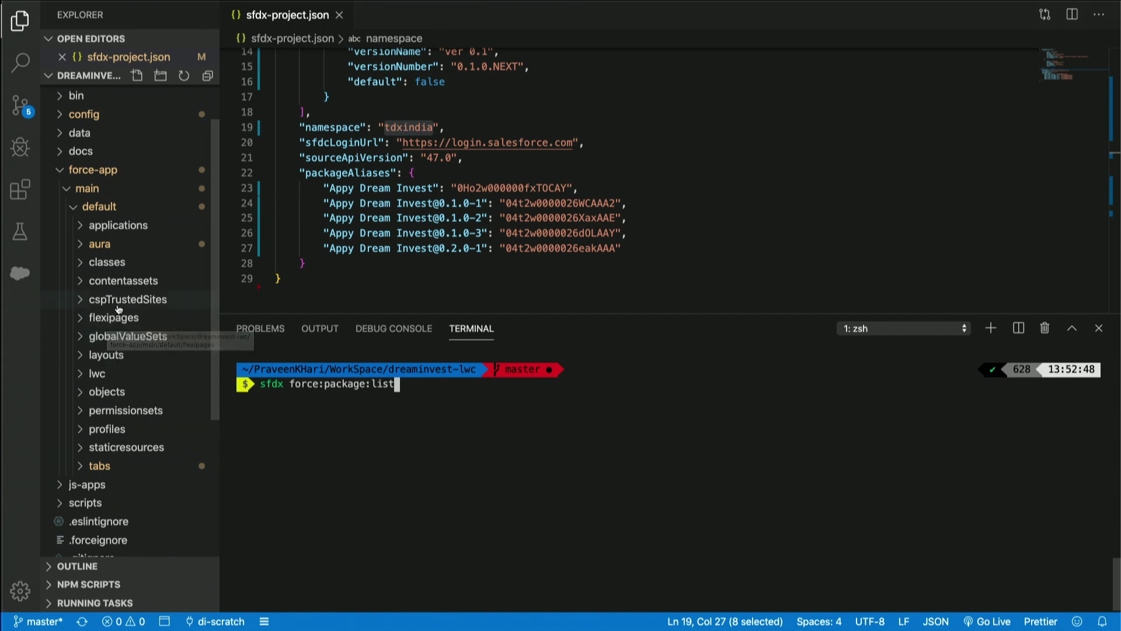
pyautogui.scroll(5, 414, 172)
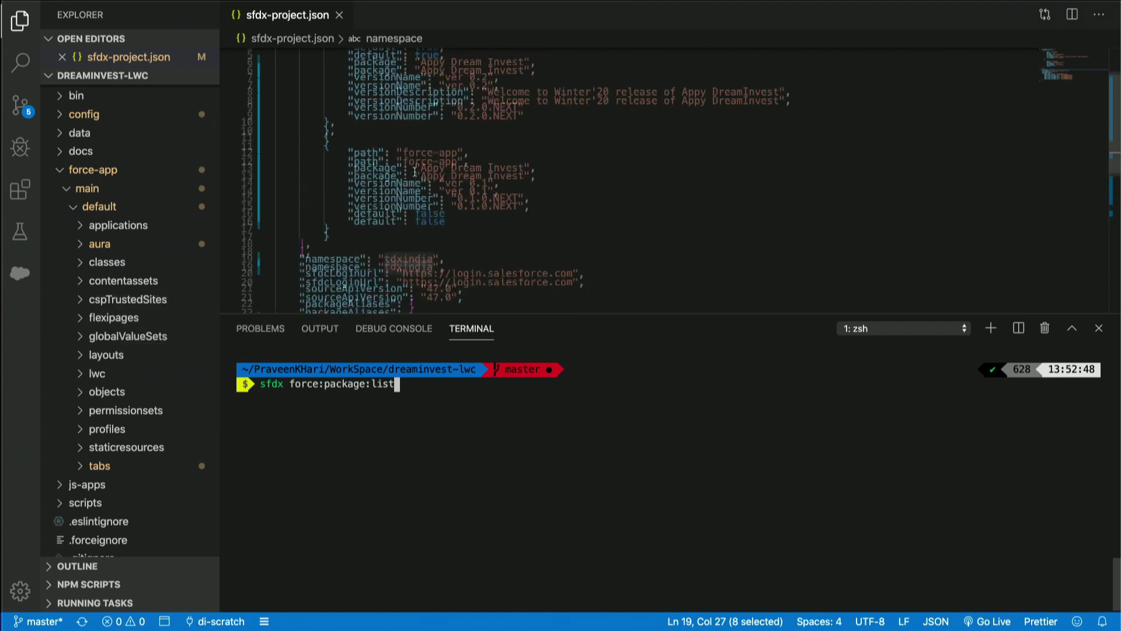
pyautogui.scroll(-7, 414, 171)
pyautogui.scroll(-2, 414, 172)
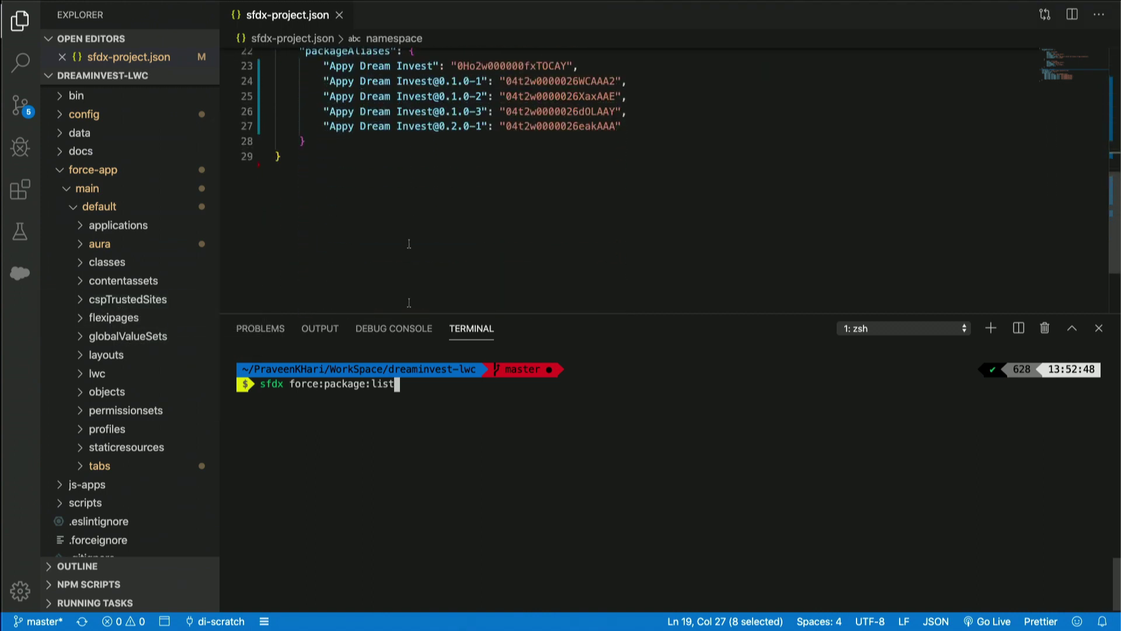
pyautogui.press('Return')
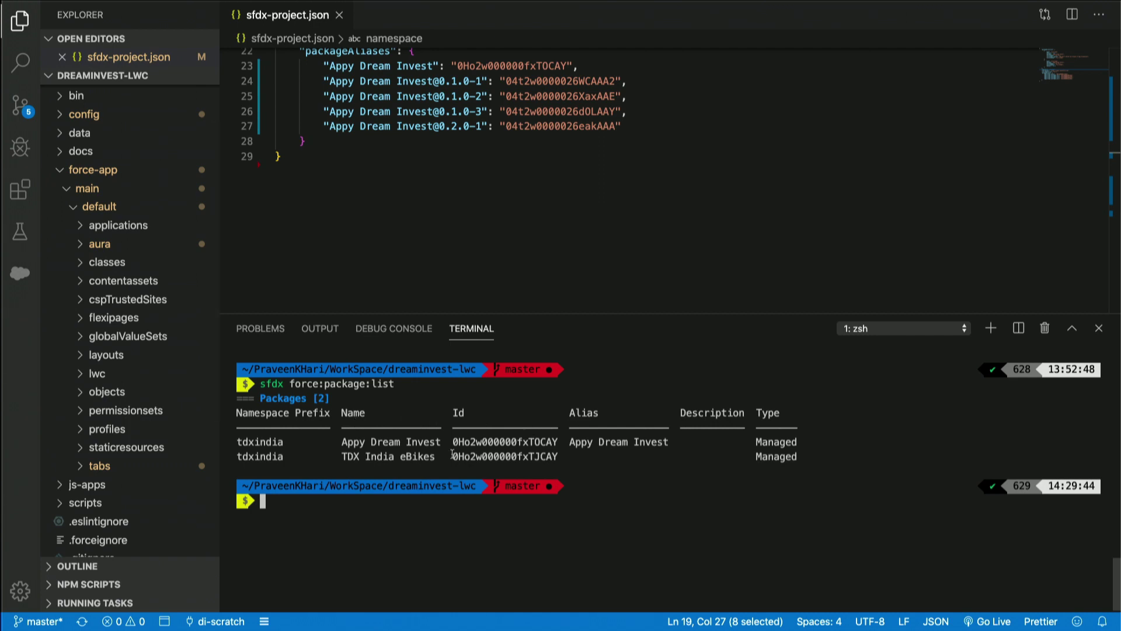
# Step: Review the namespace and package aliases in sfdx-project.json, and run sfdx force:package:version:list in the terminal
pyautogui.press('Up')
pyautogui.press('Up')
pyautogui.press('Up')
pyautogui.press('Up')
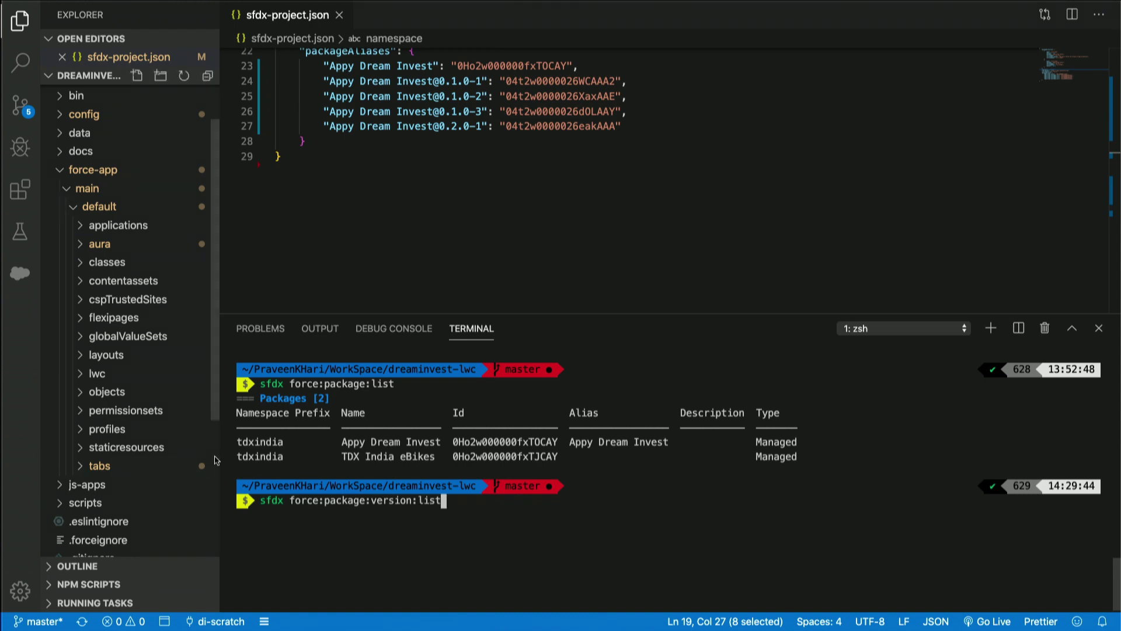
pyautogui.scroll(5, 351, 229)
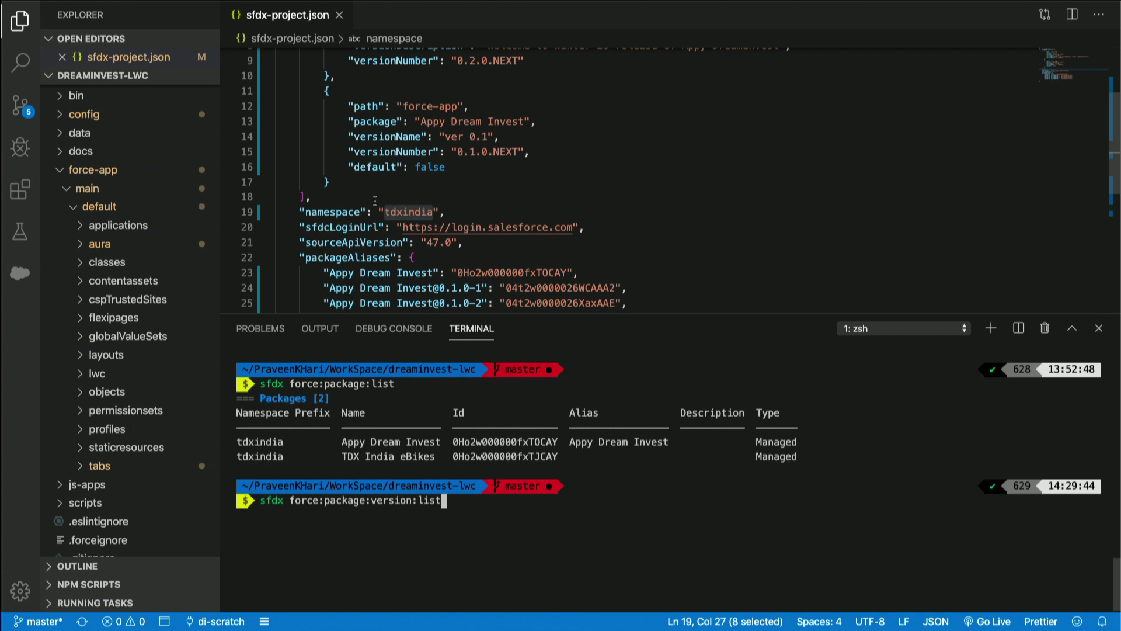
pyautogui.scroll(-2, 458, 202)
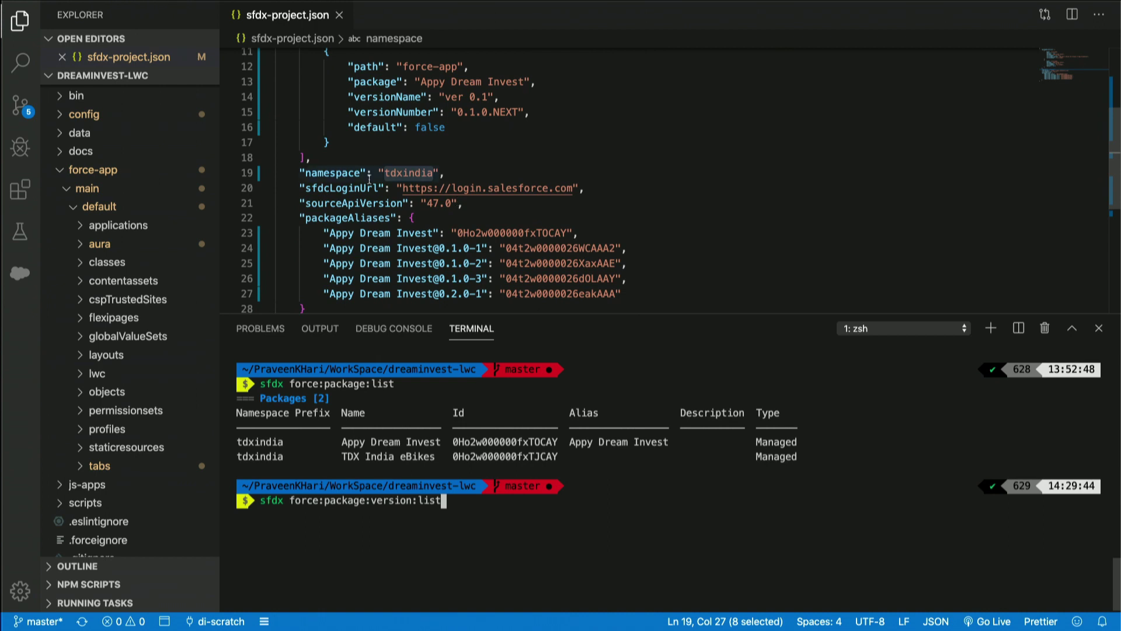
pyautogui.scroll(-1, 369, 179)
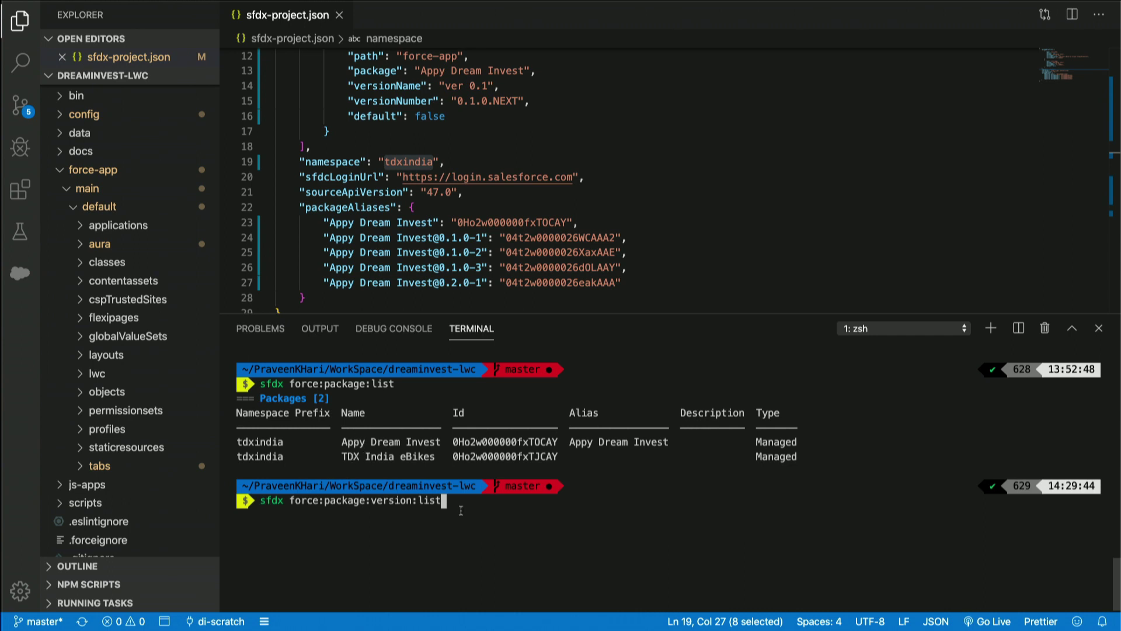
pyautogui.press('Return')
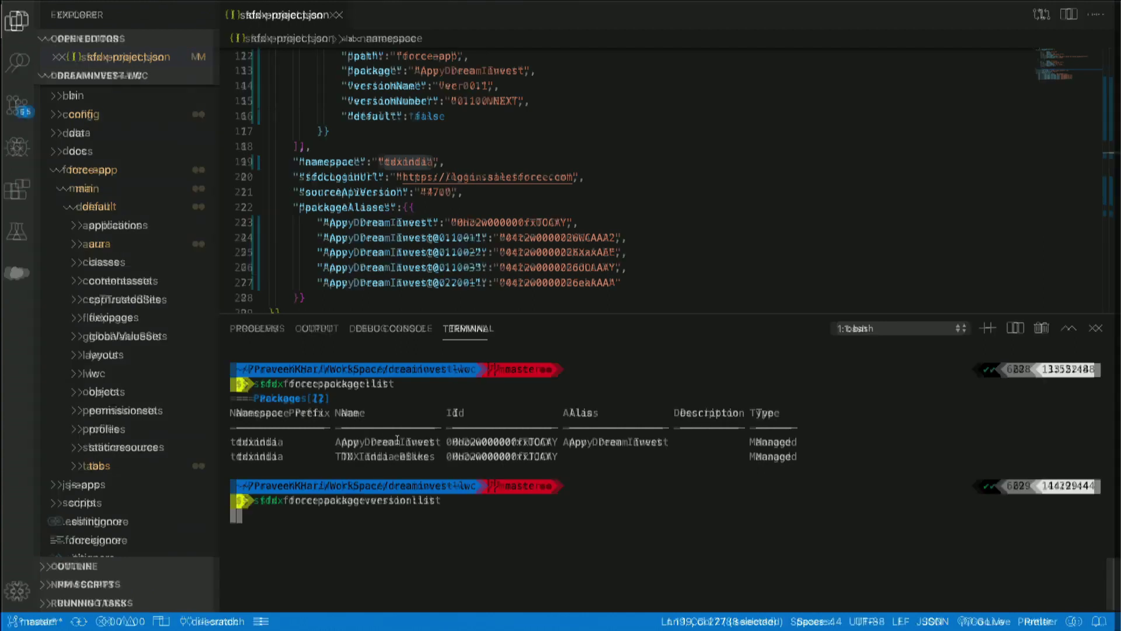
# Step: Switch to Firefox and view the connected organizations in the Partner Community's publishing console
pyautogui.hotkey('ctrl', 'Left')
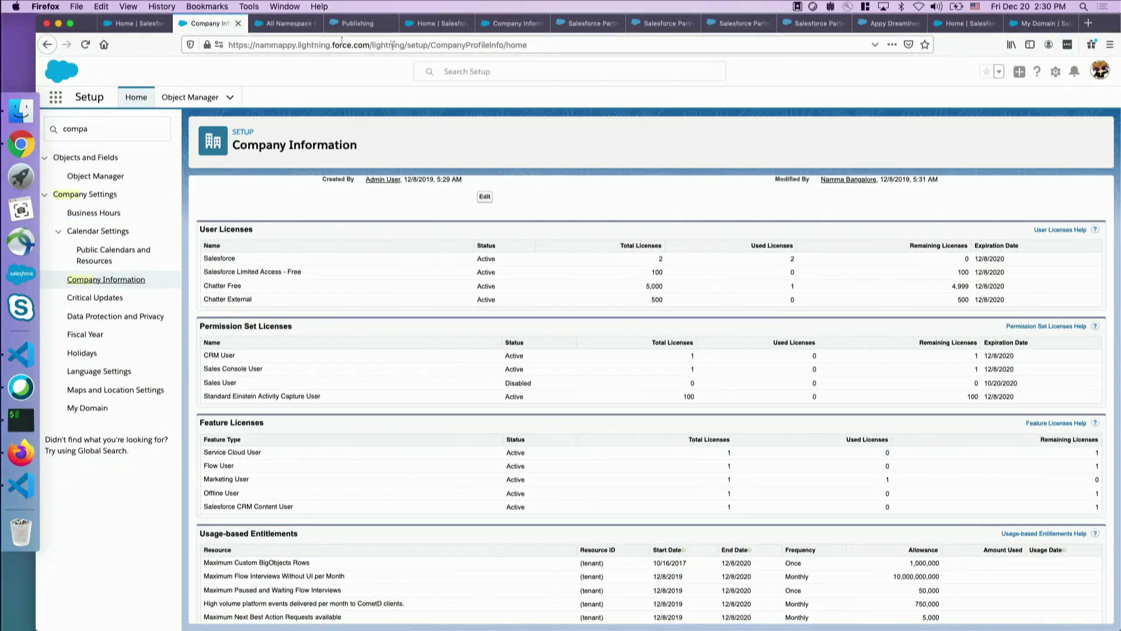
pyautogui.click(358, 24)
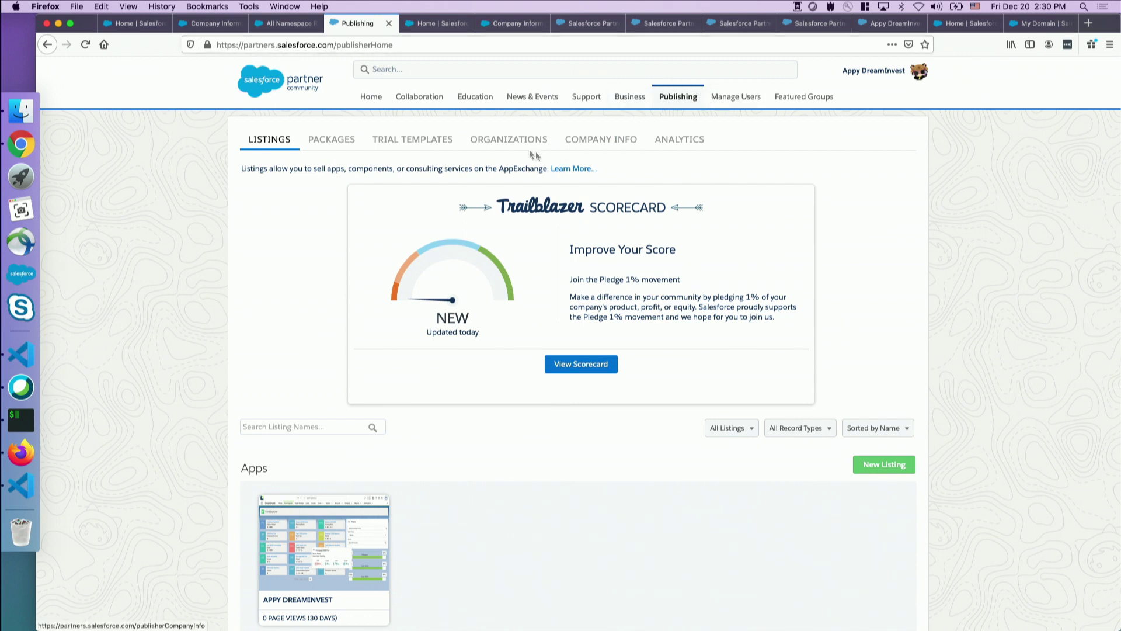
pyautogui.click(511, 140)
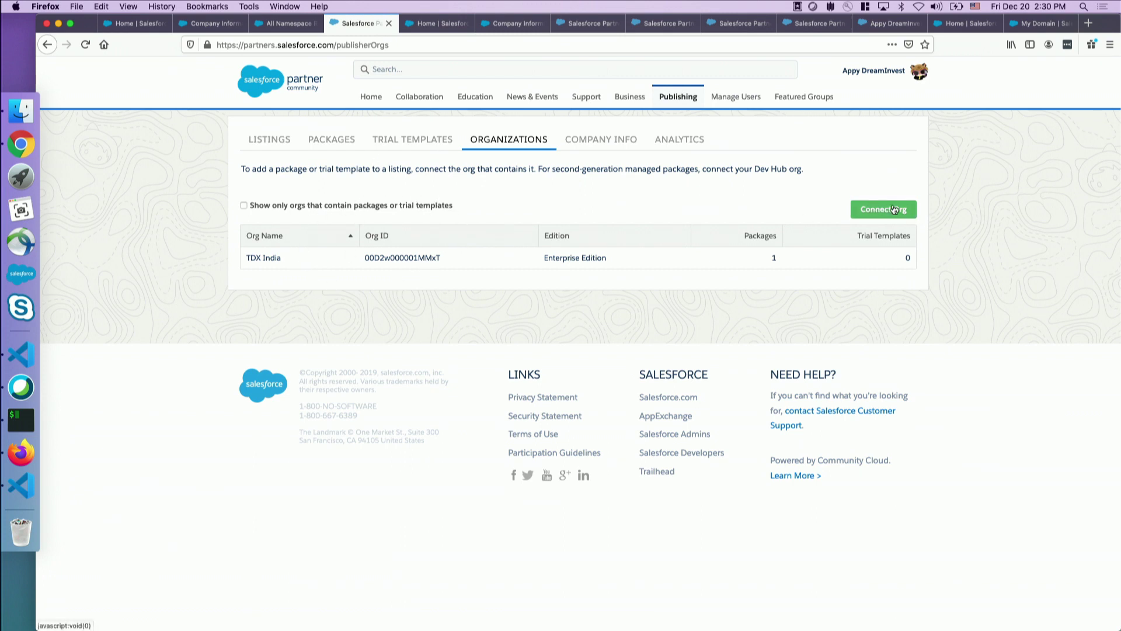
# Step: Open the publishing console's packages page and review the Appy Dream Invest package versions
pyautogui.click(337, 145)
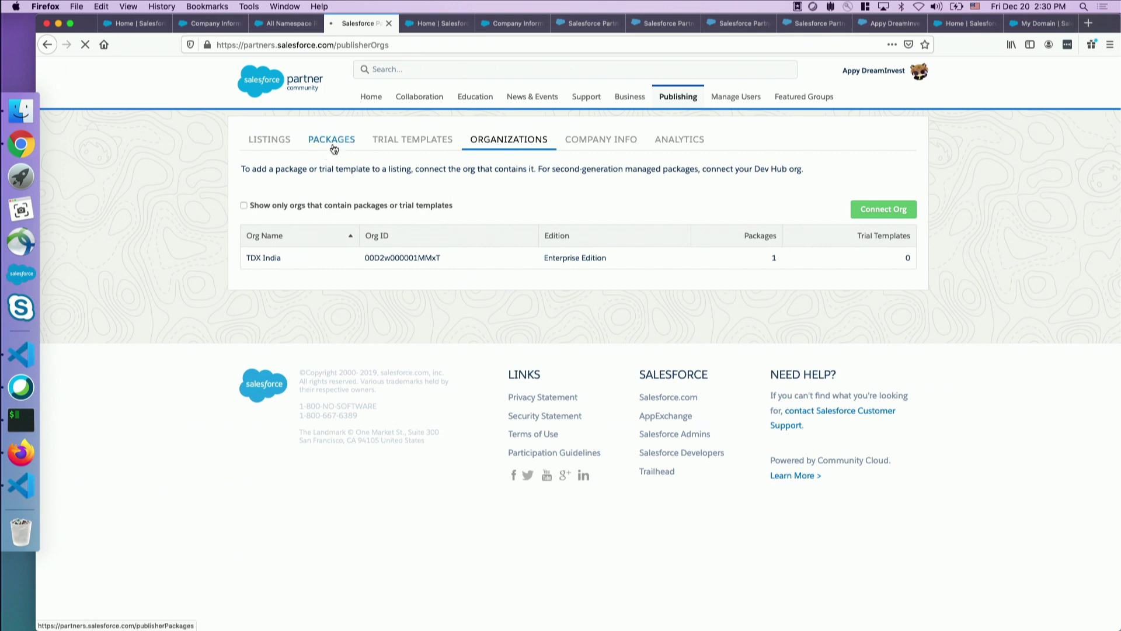
pyautogui.click(439, 24)
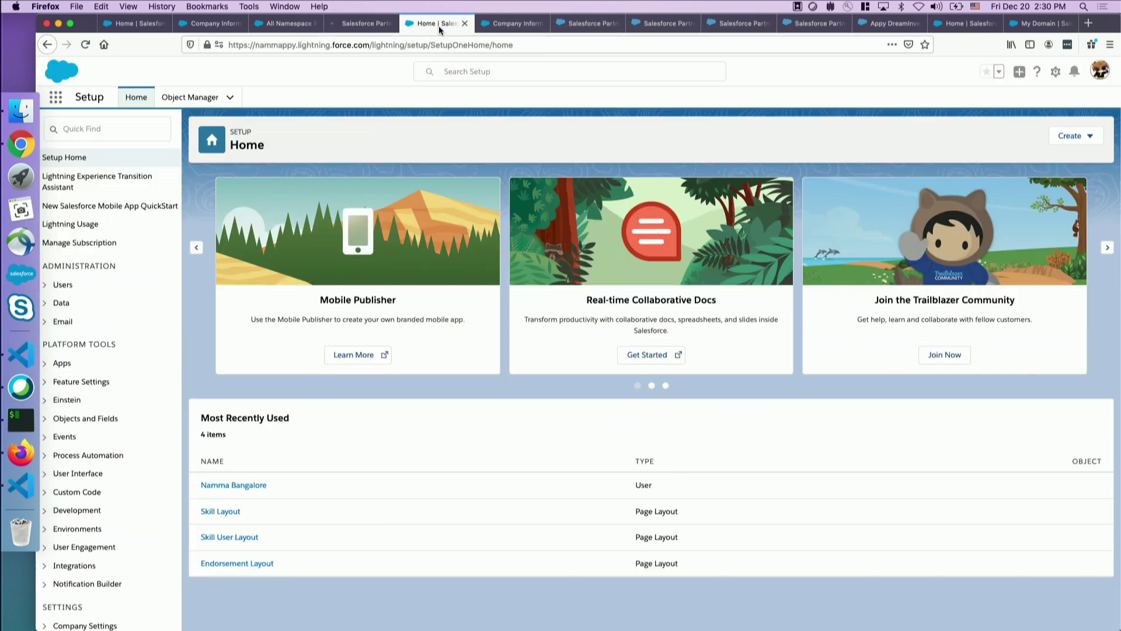
pyautogui.click(358, 24)
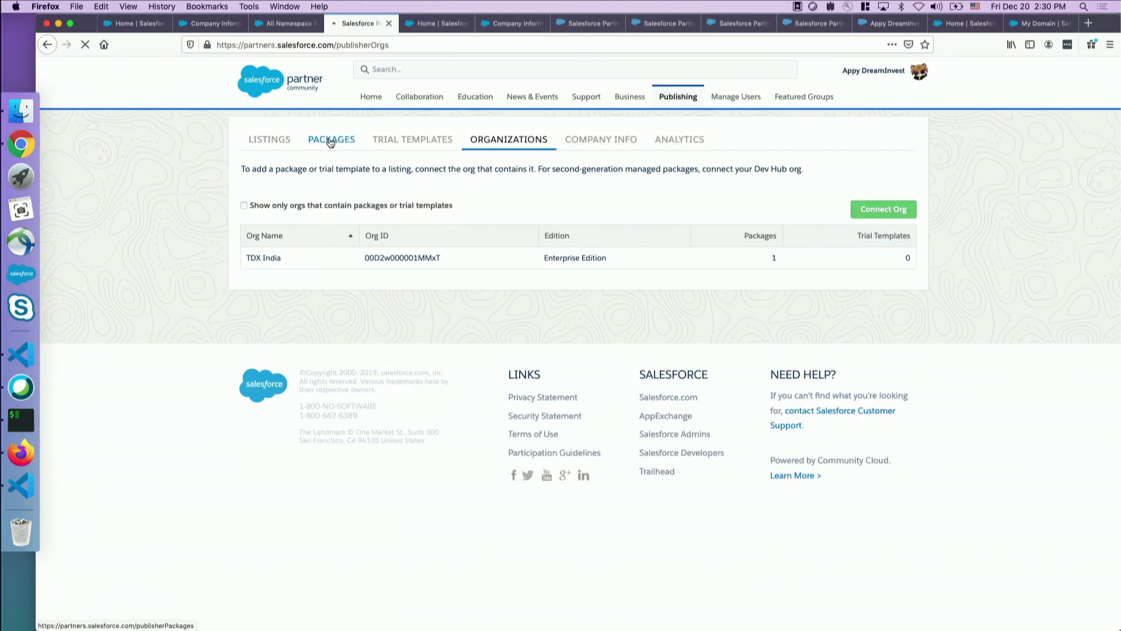
pyautogui.click(569, 25)
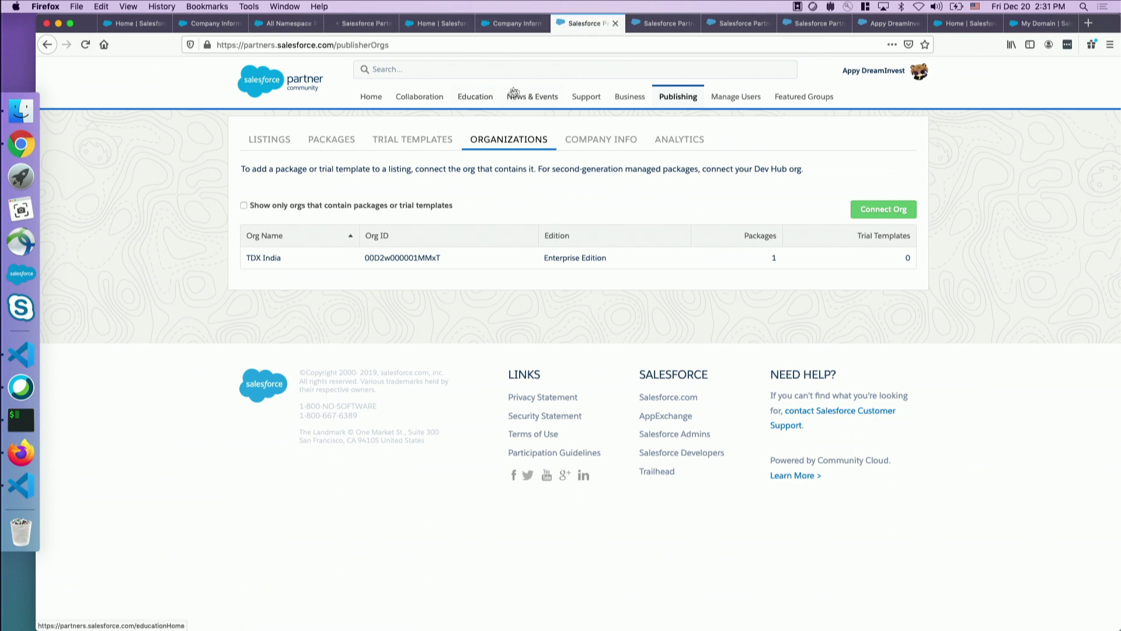
pyautogui.click(662, 26)
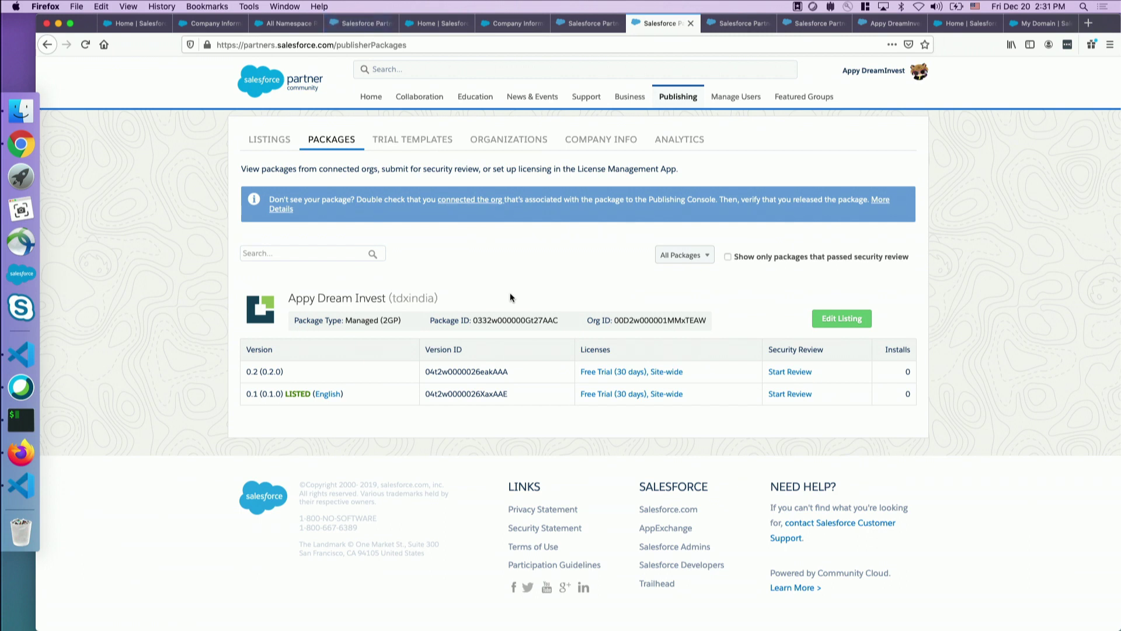
pyautogui.click(369, 26)
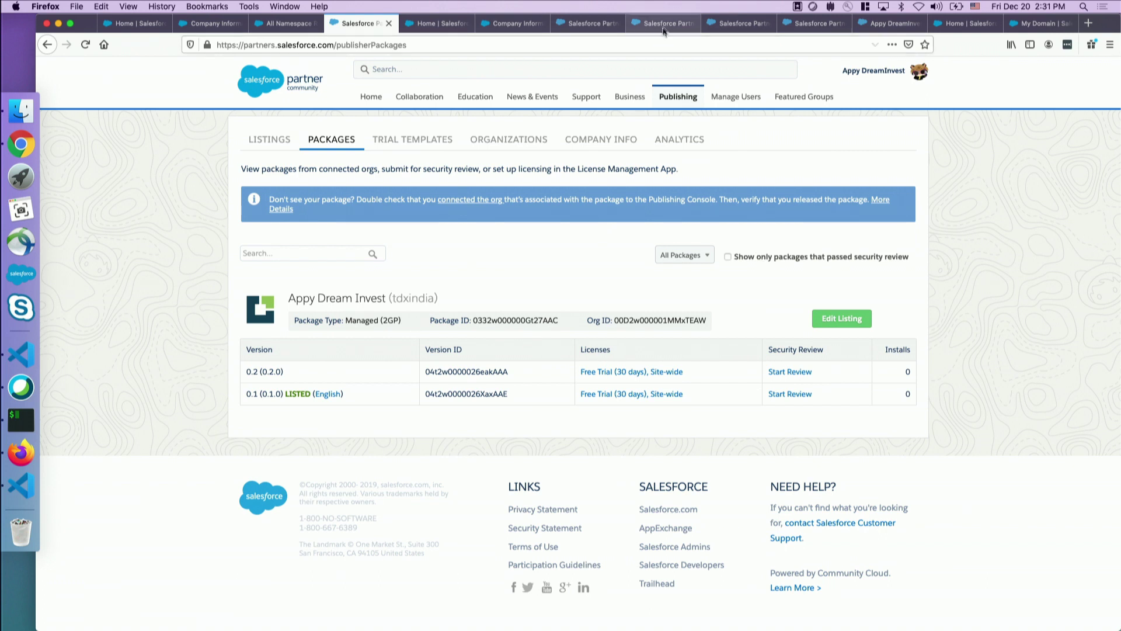
# Step: Review the text details of the Appy DreamInvest listing in the publishing console
pyautogui.click(727, 24)
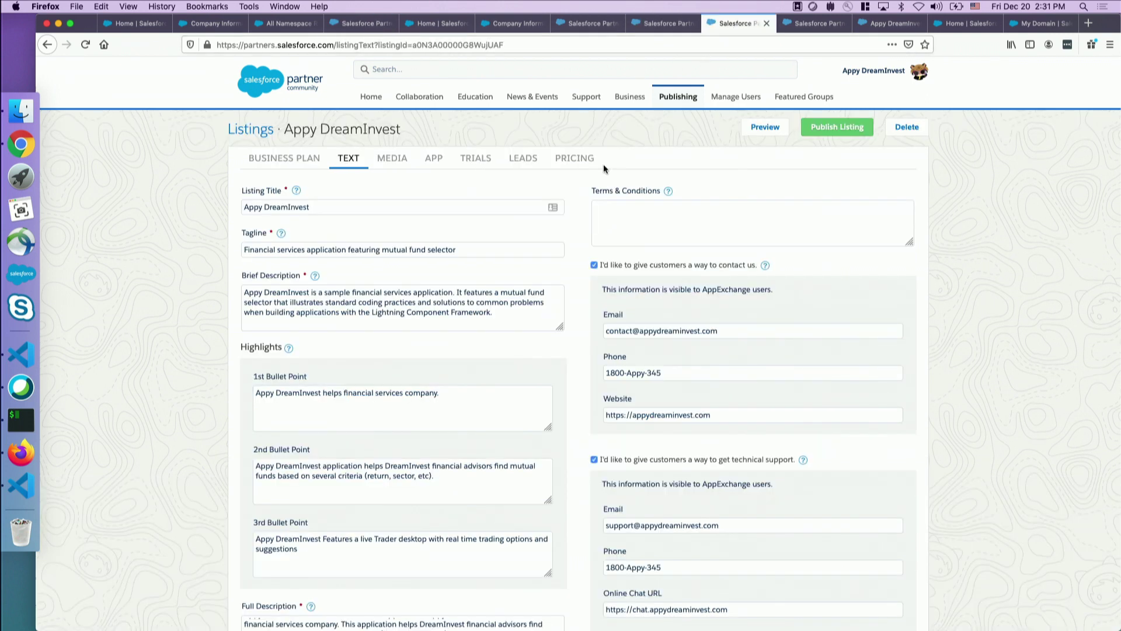
pyautogui.scroll(-1, 603, 169)
pyautogui.scroll(1, 604, 169)
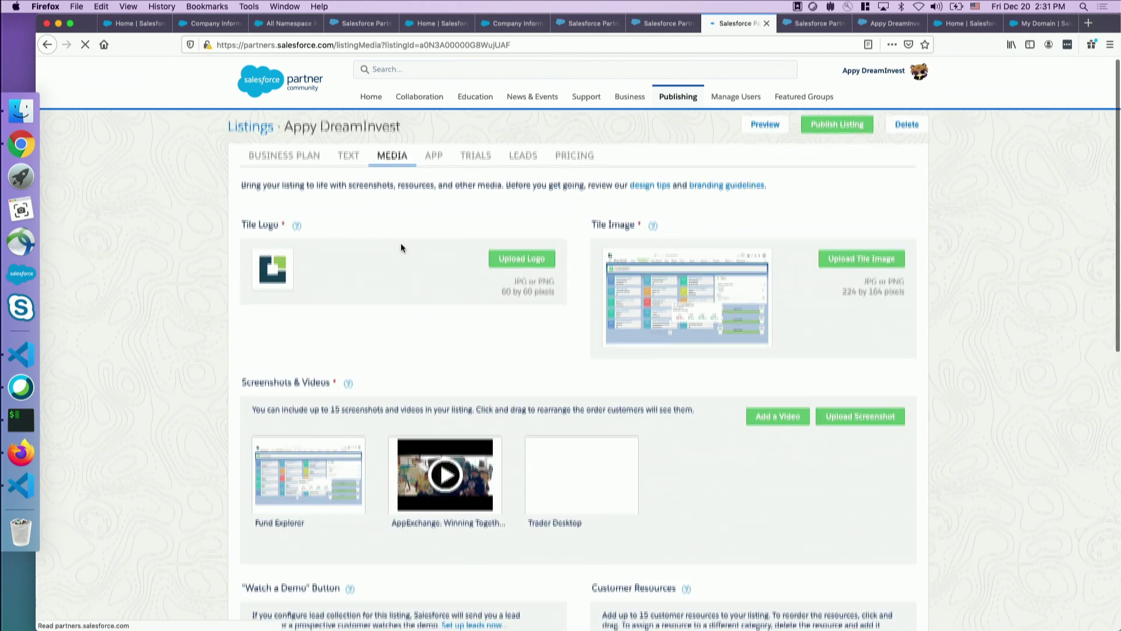
# Step: Review the Appy DreamInvest listing's media, including its logo, tile image, screenshots, video, customer resources and marketing resources
pyautogui.scroll(-3, 401, 243)
pyautogui.scroll(-5, 401, 247)
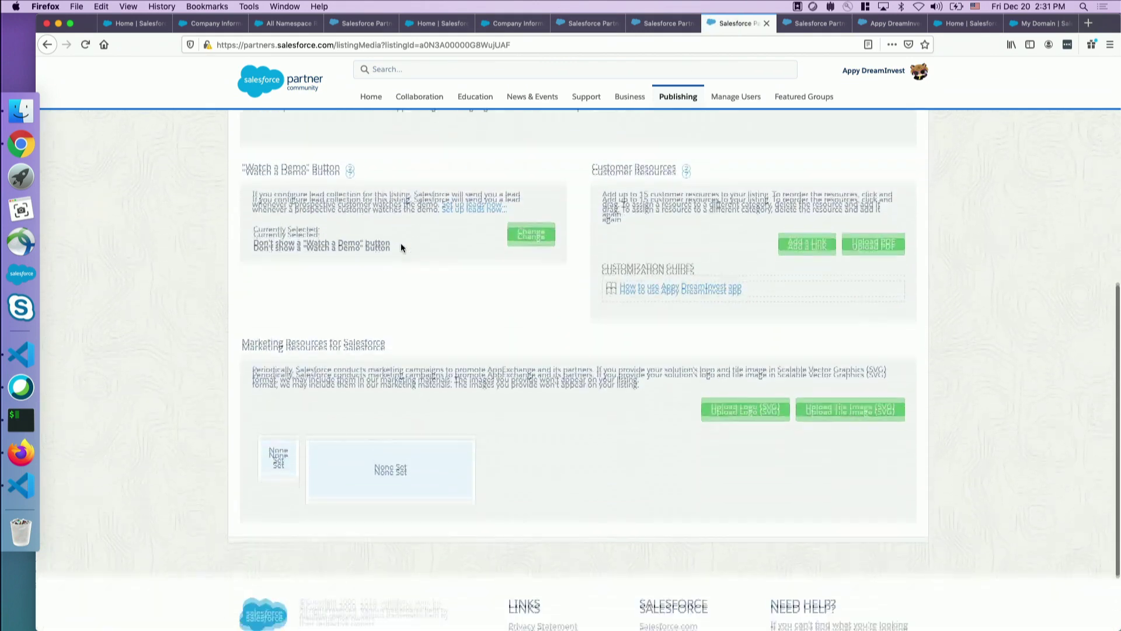
pyautogui.scroll(7, 400, 247)
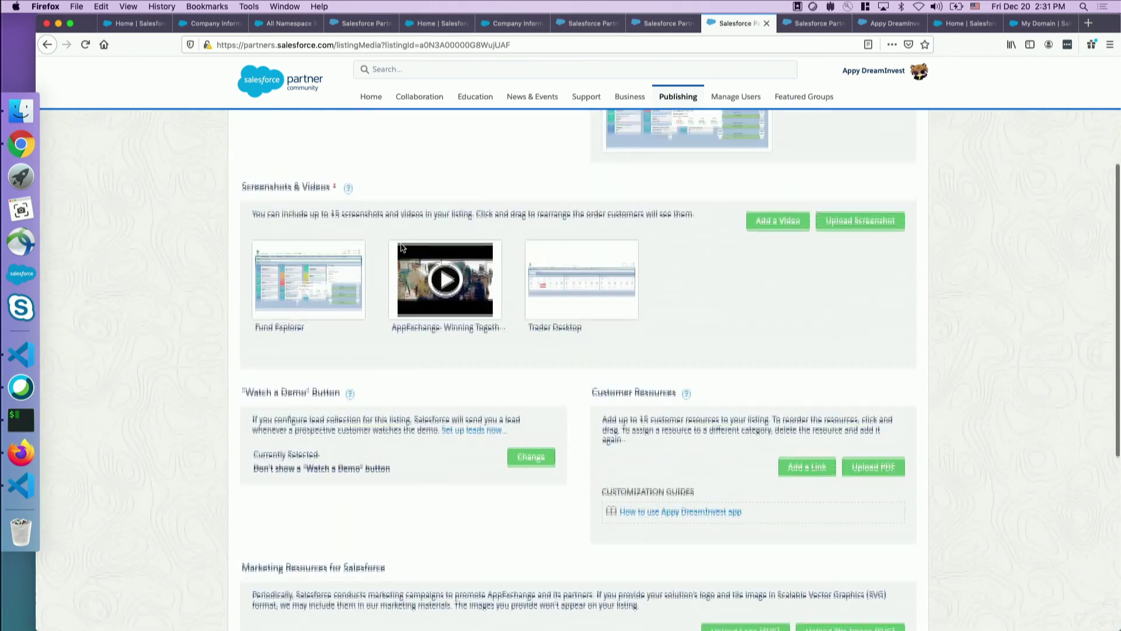
pyautogui.scroll(2, 403, 249)
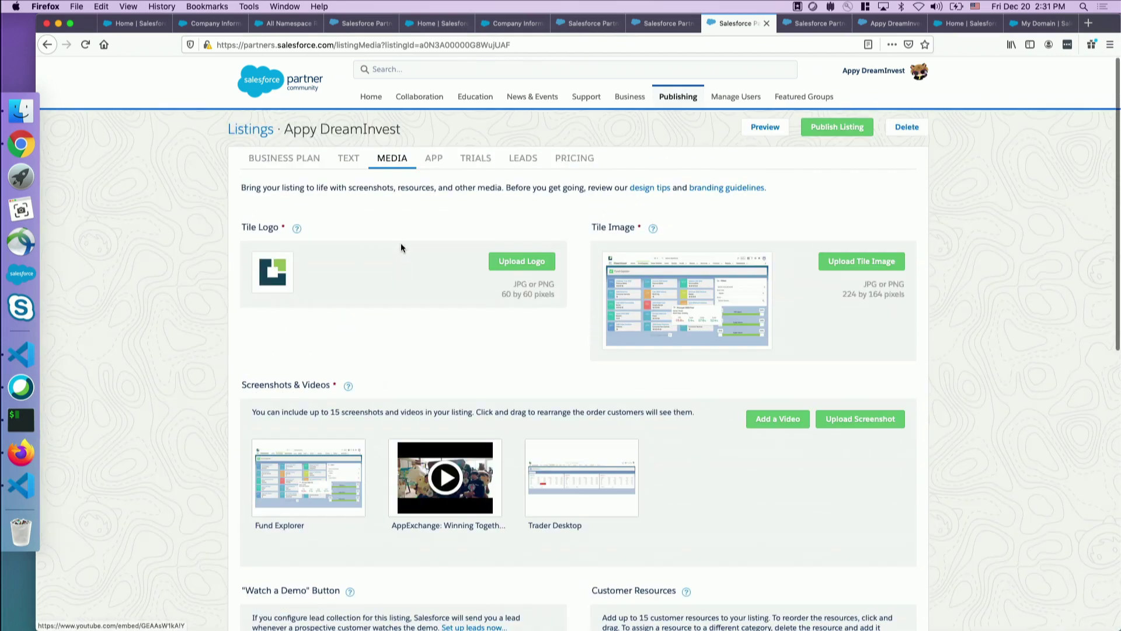
# Step: Open the listing's app settings and review the linked package, installation options and app specifications
pyautogui.click(438, 164)
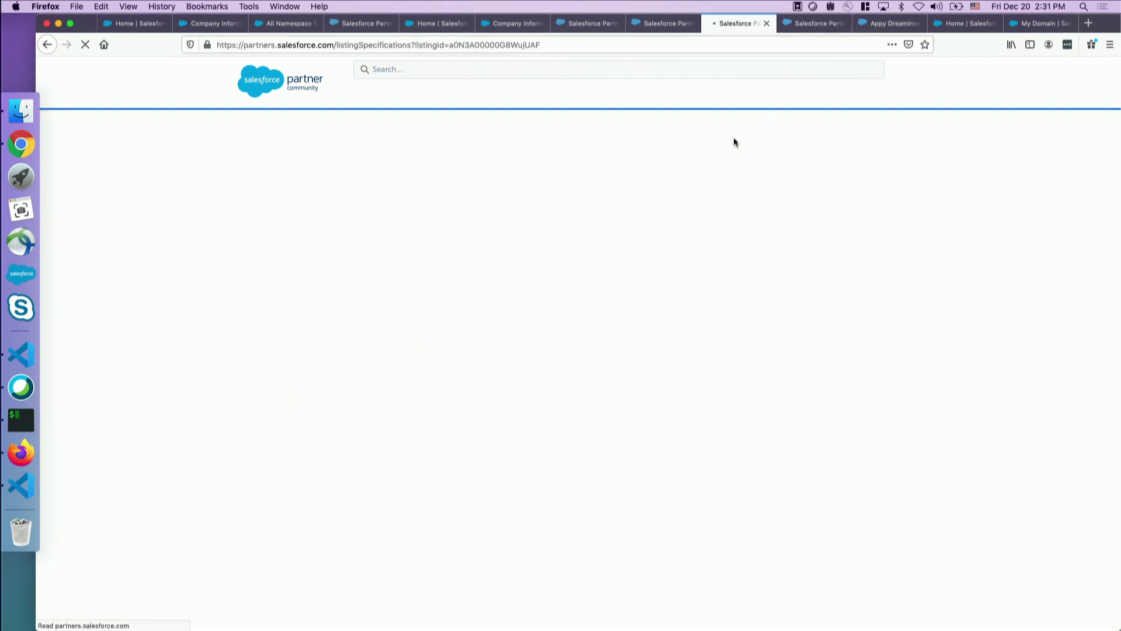
pyautogui.scroll(-1, 619, 191)
pyautogui.scroll(1, 618, 191)
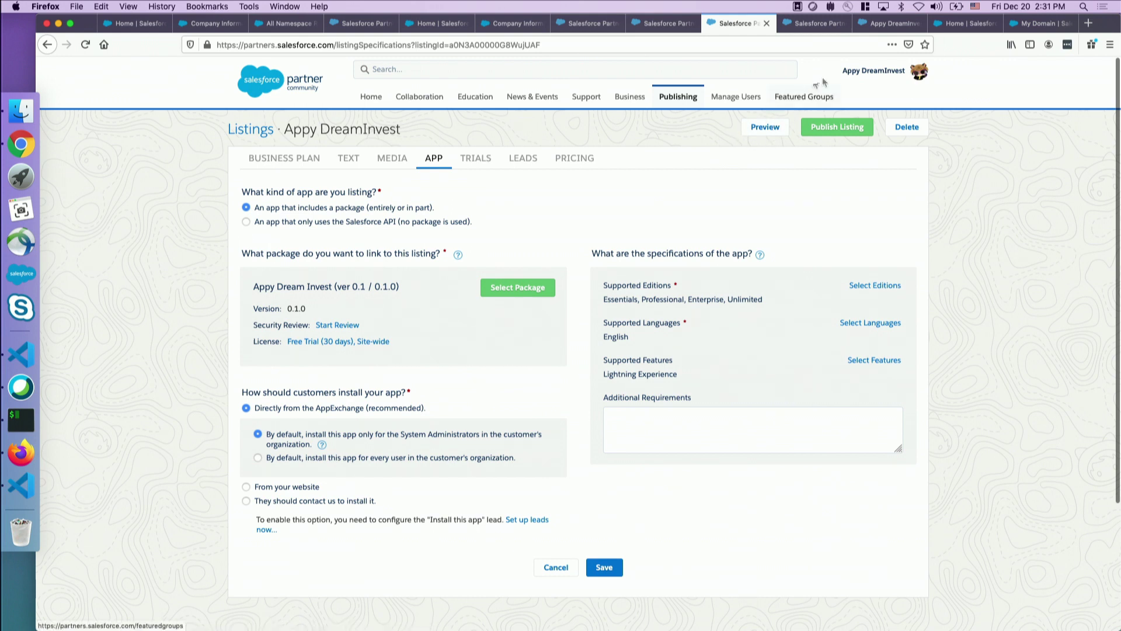
# Step: Switch to the AppExchange preview of the Appy DreamInvest listing and view its price and summary
pyautogui.click(876, 25)
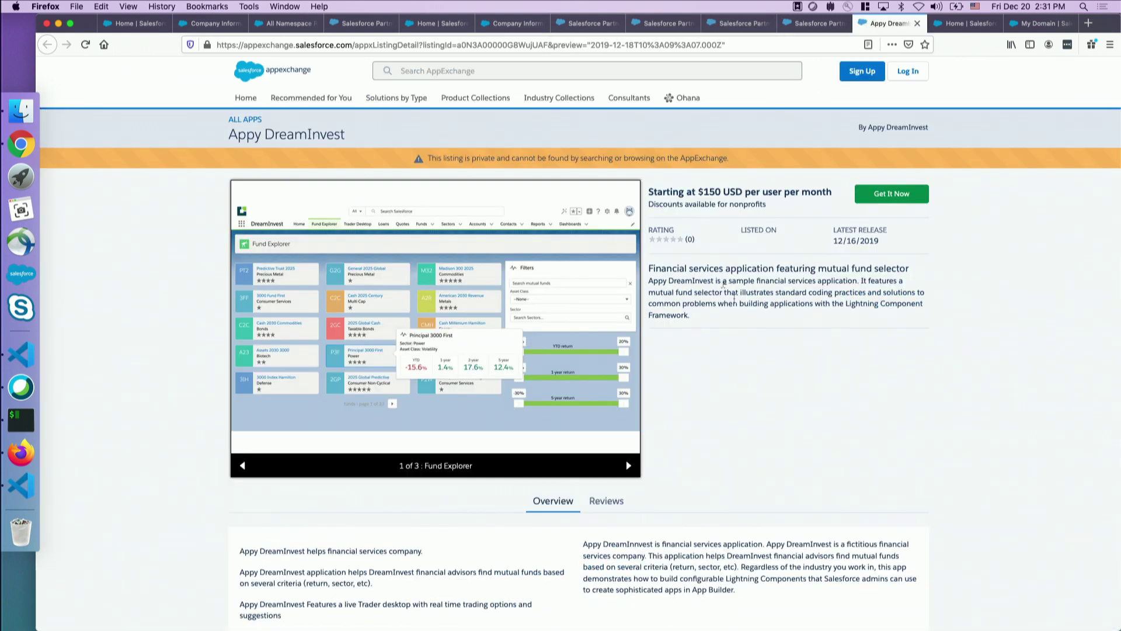
pyautogui.scroll(-2, 735, 301)
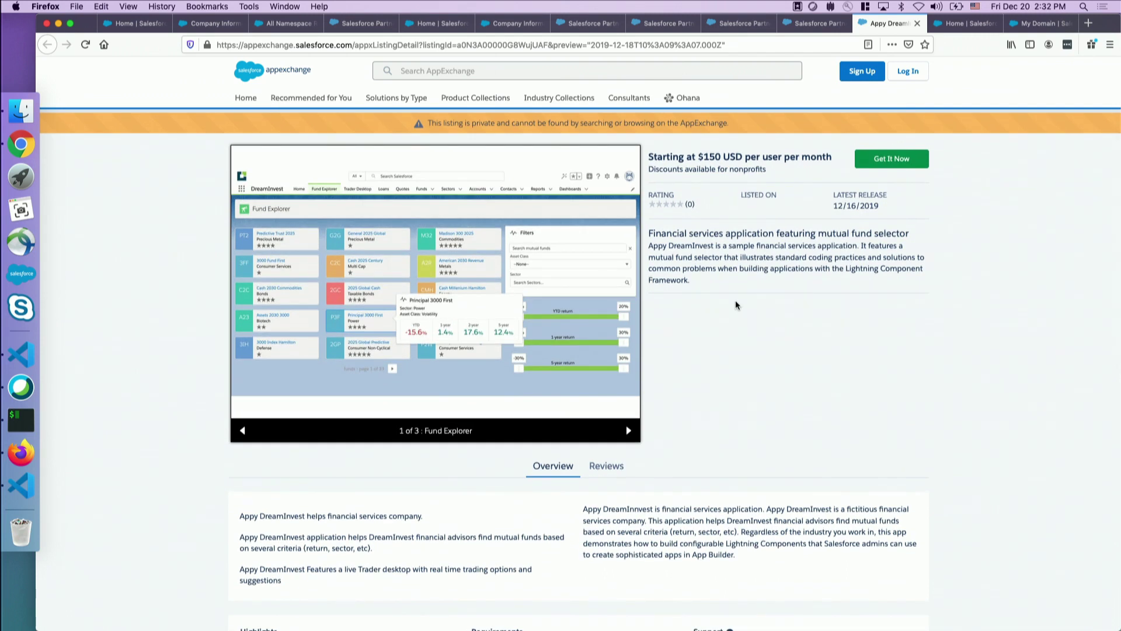
pyautogui.scroll(1, 742, 292)
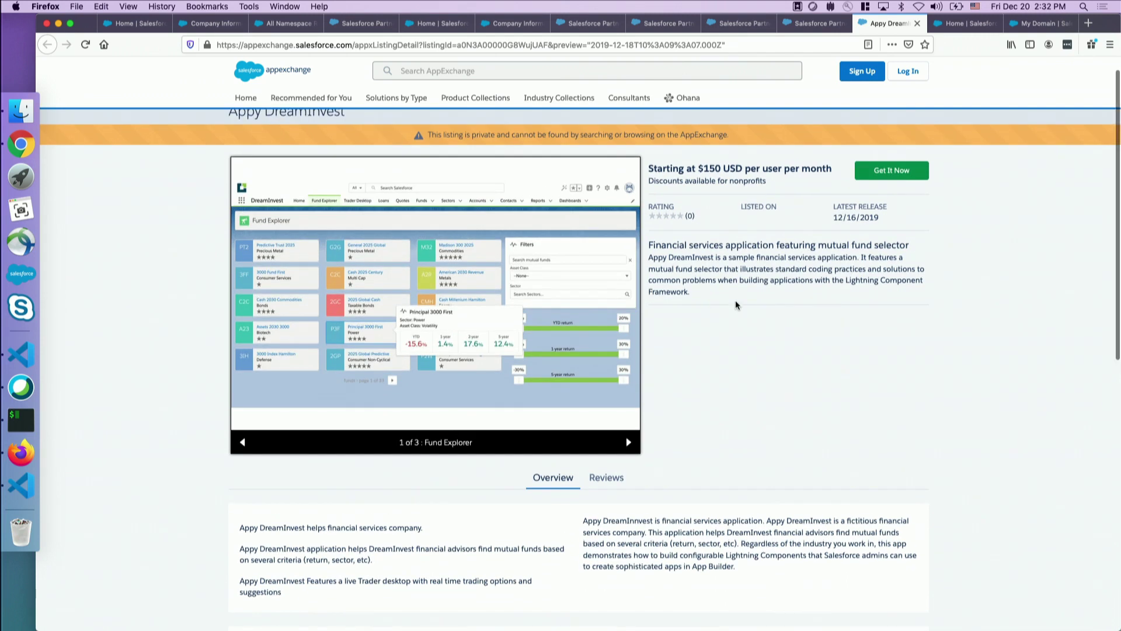
# Step: Enlarge the Fund Explorer screenshot on the listing, cycle through all the gallery media and close the viewer
pyautogui.click(453, 277)
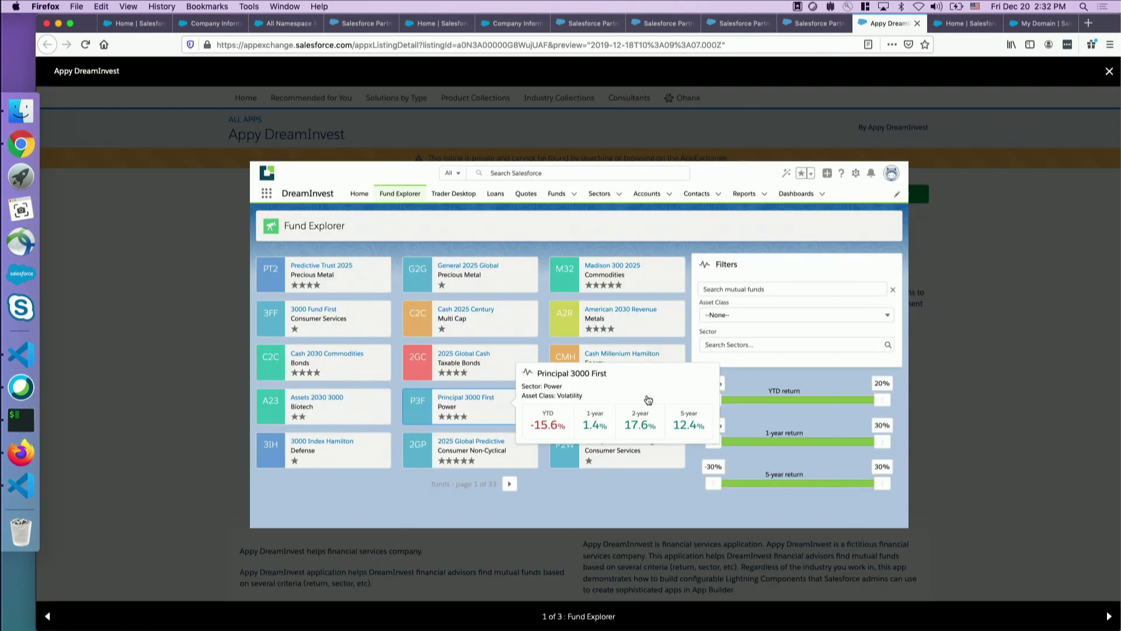
pyautogui.click(1108, 616)
pyautogui.click(1108, 616)
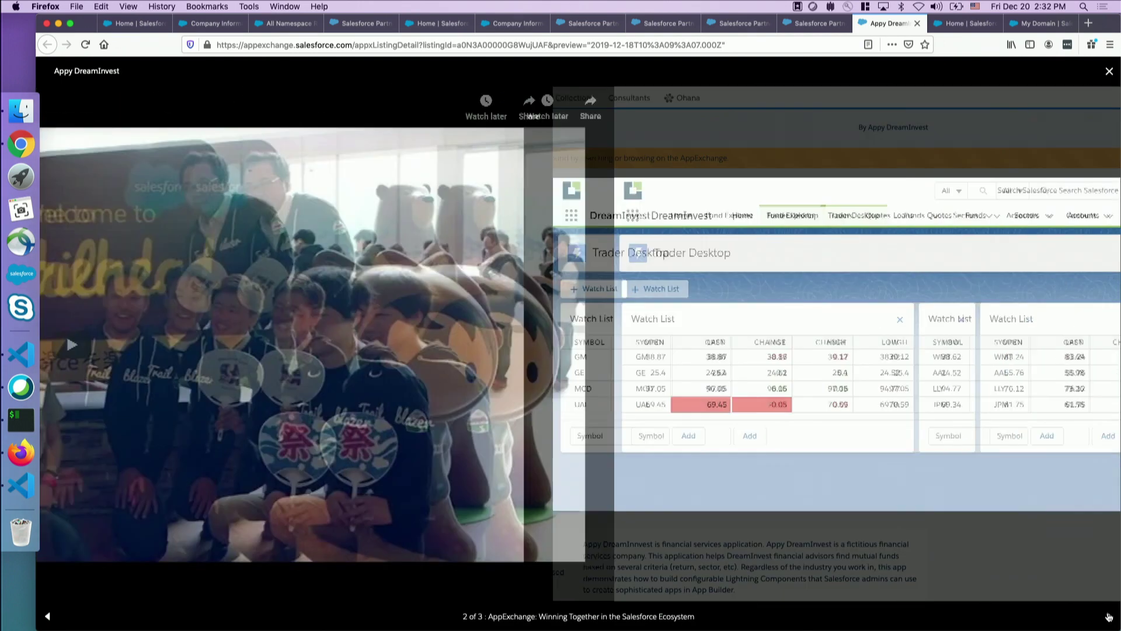
pyautogui.click(1108, 616)
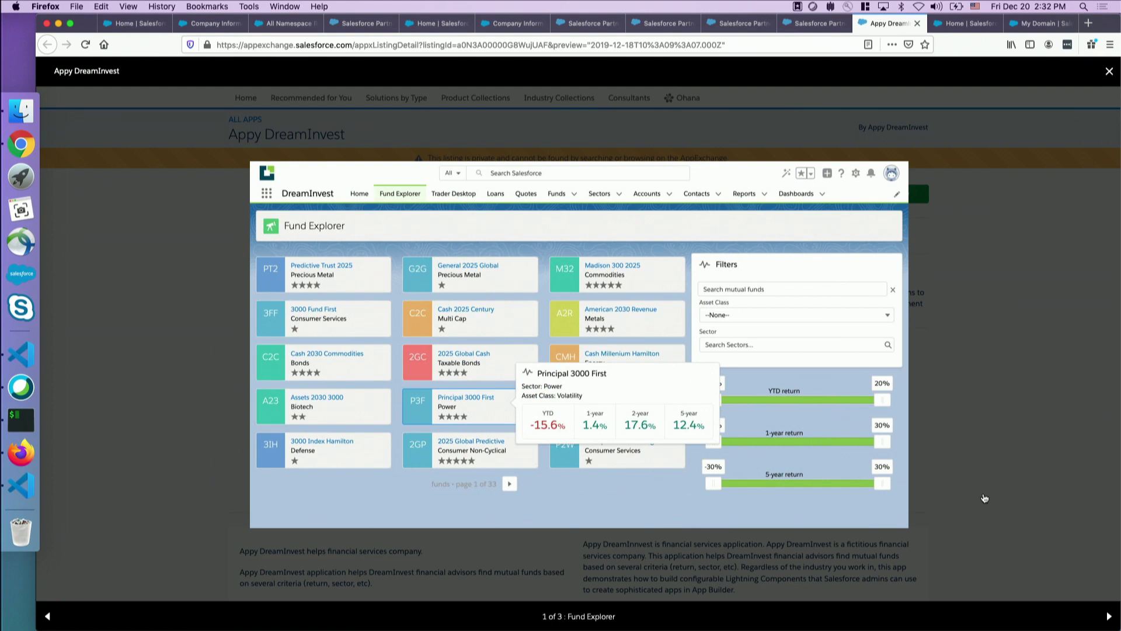
pyautogui.click(1109, 71)
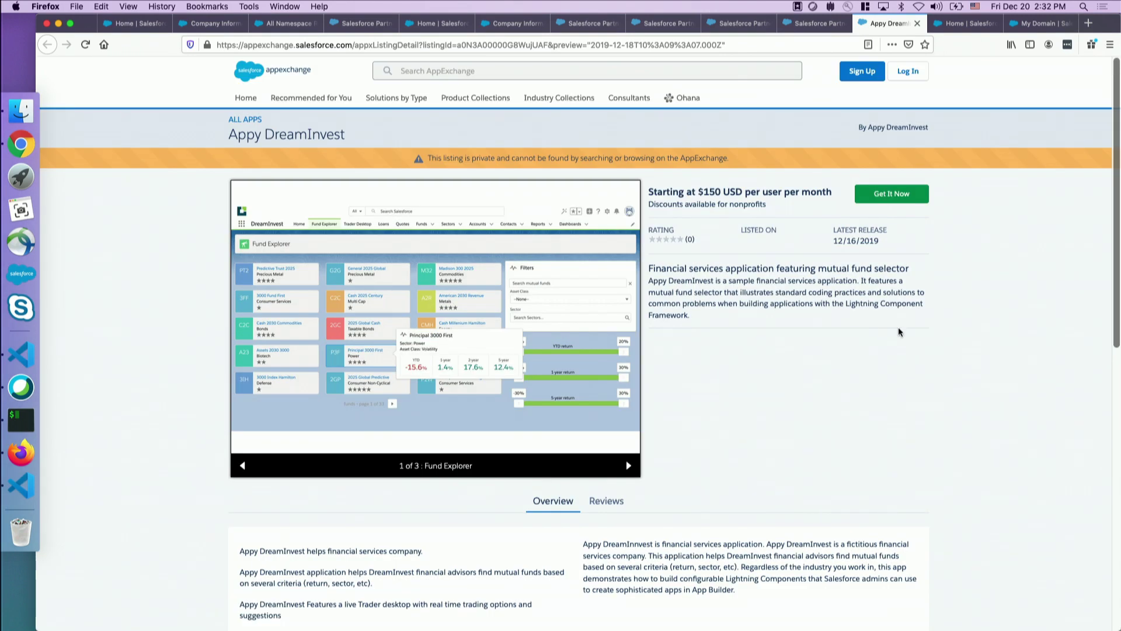
# Step: Review the listing's overview on AppExchange, including highlights, package contents, requirements, support and additional information
pyautogui.scroll(-5, 700, 300)
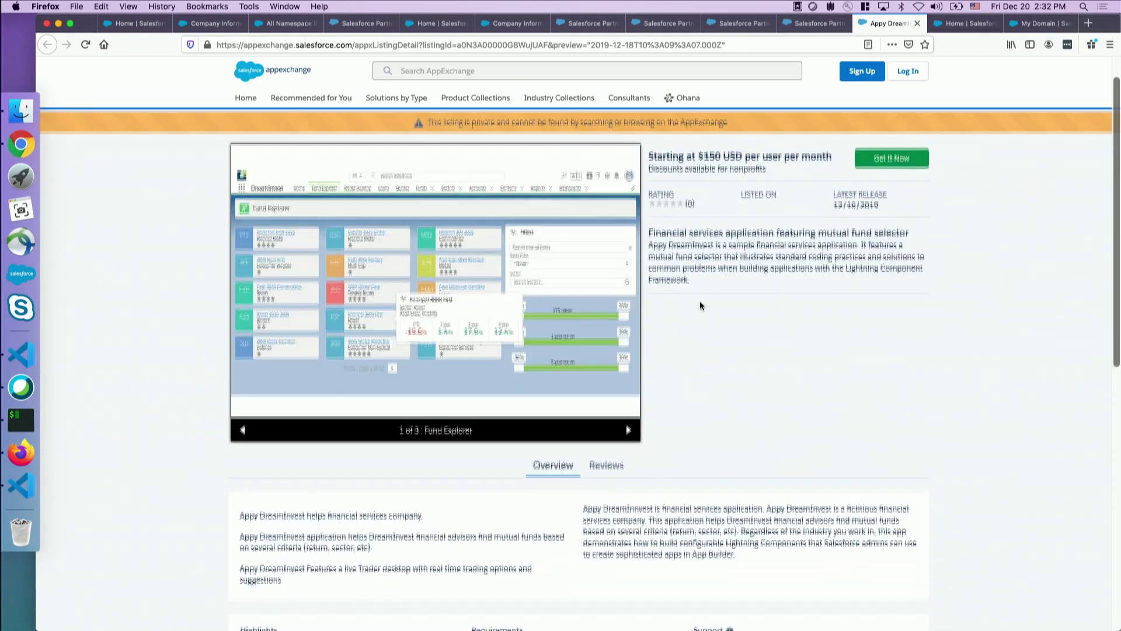
pyautogui.scroll(-3, 700, 300)
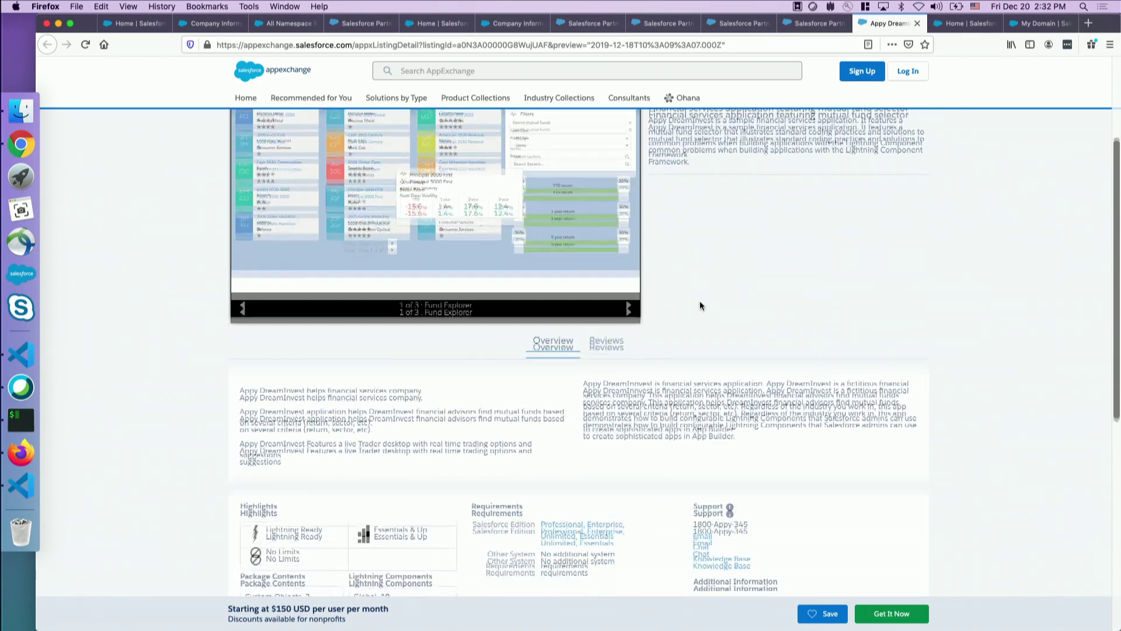
pyautogui.scroll(-4, 699, 300)
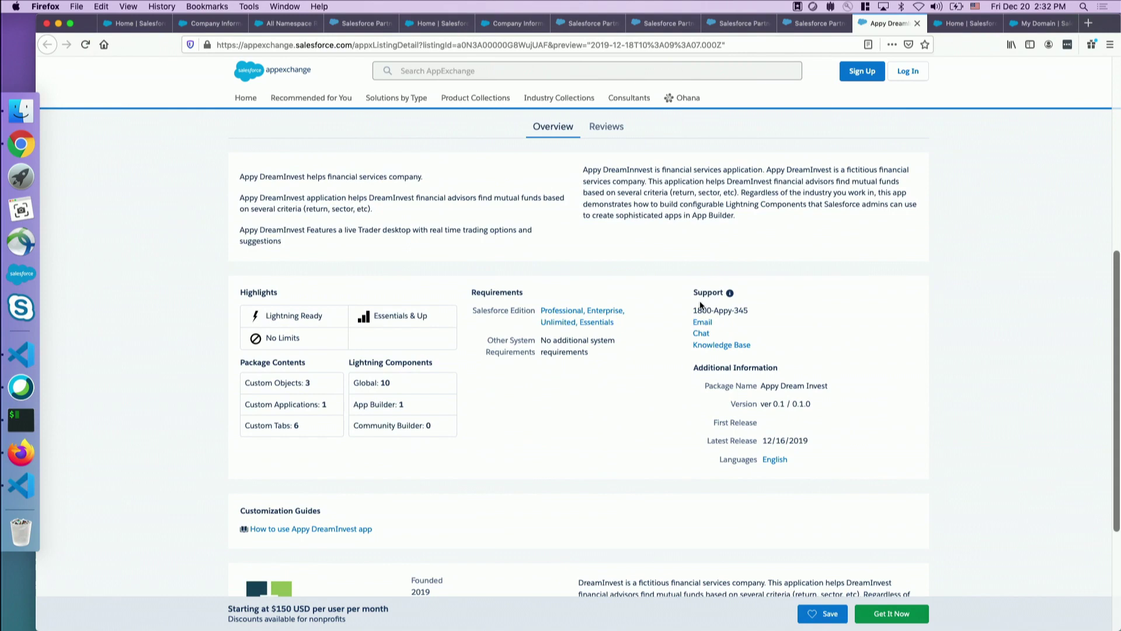
pyautogui.scroll(8, 699, 300)
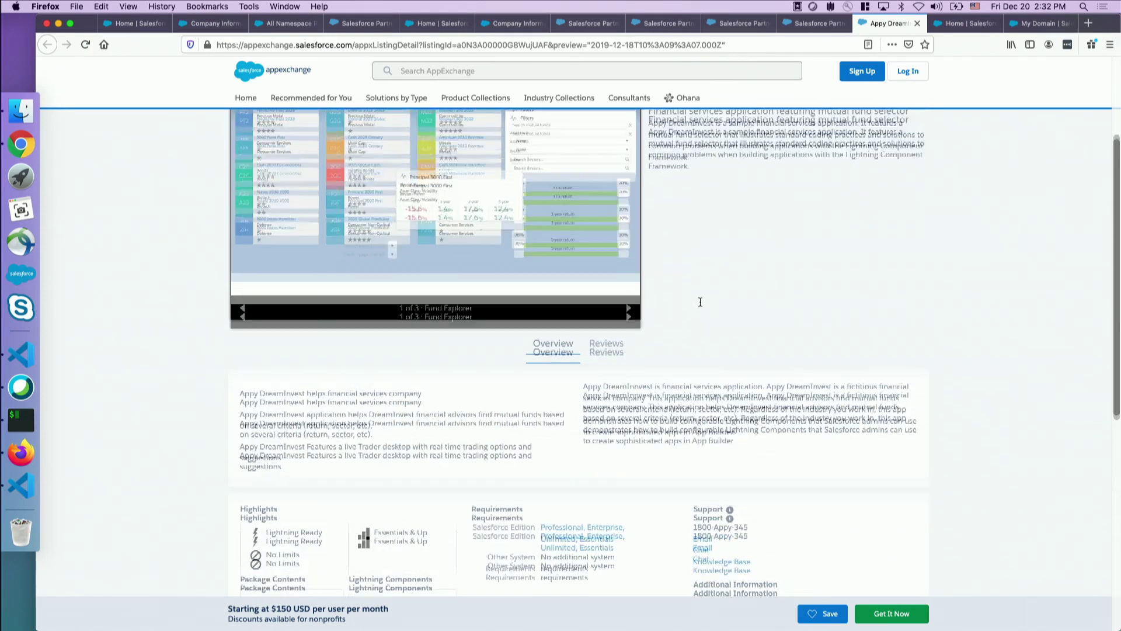
pyautogui.scroll(3, 700, 301)
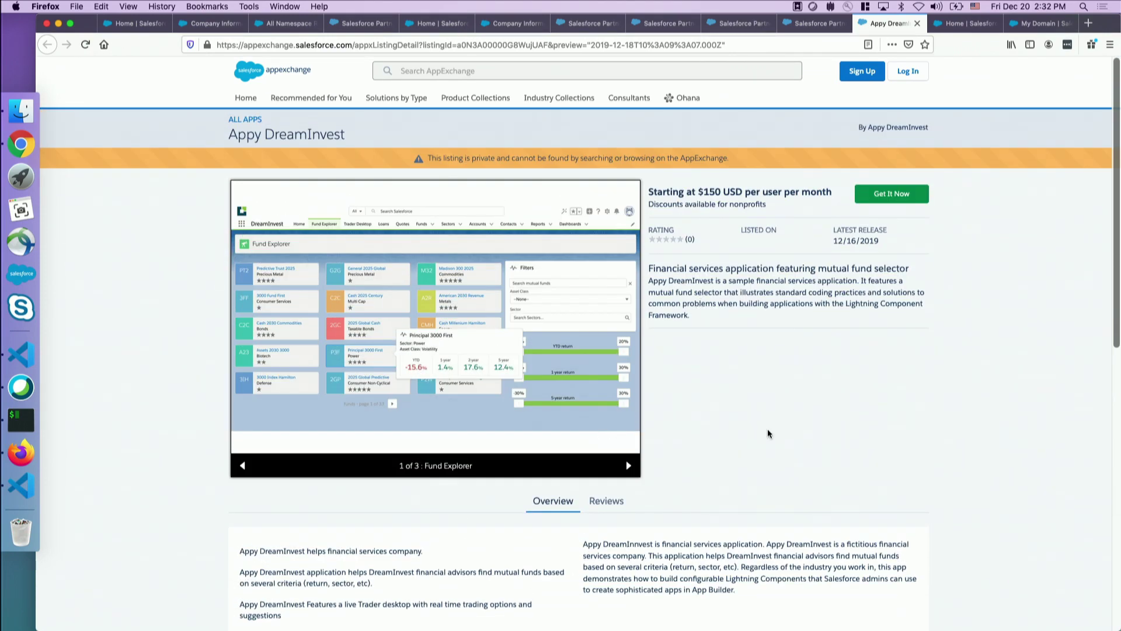
pyautogui.scroll(-6, 767, 434)
pyautogui.scroll(5, 767, 433)
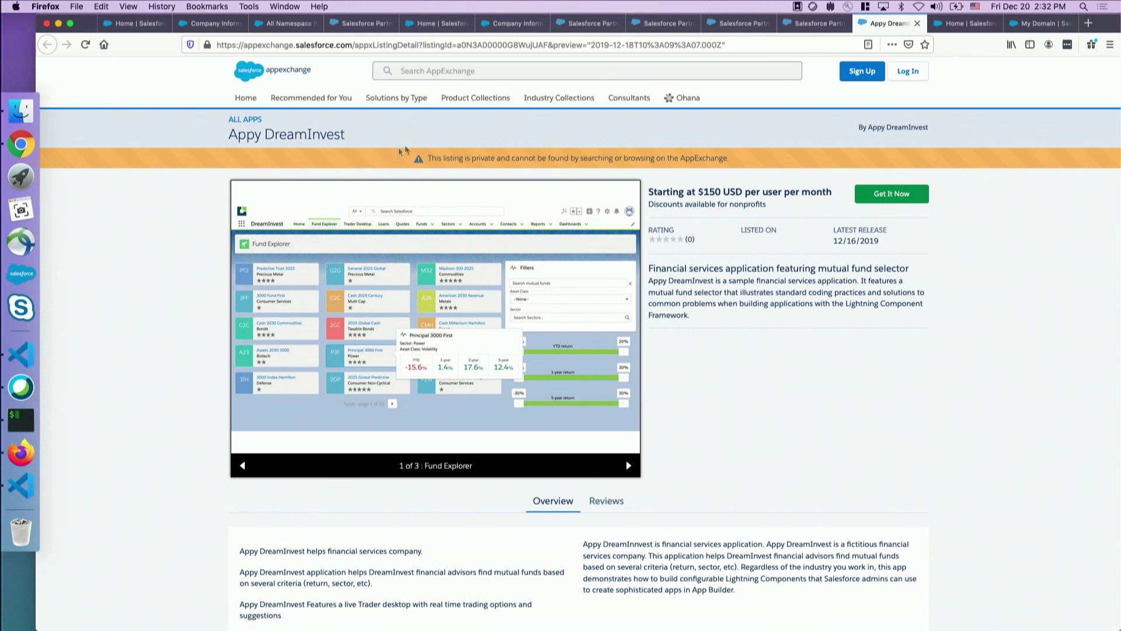
# Step: Return to the publishing console, passing the connected organizations, and view the Appy Dream Invest package versions
pyautogui.click(578, 28)
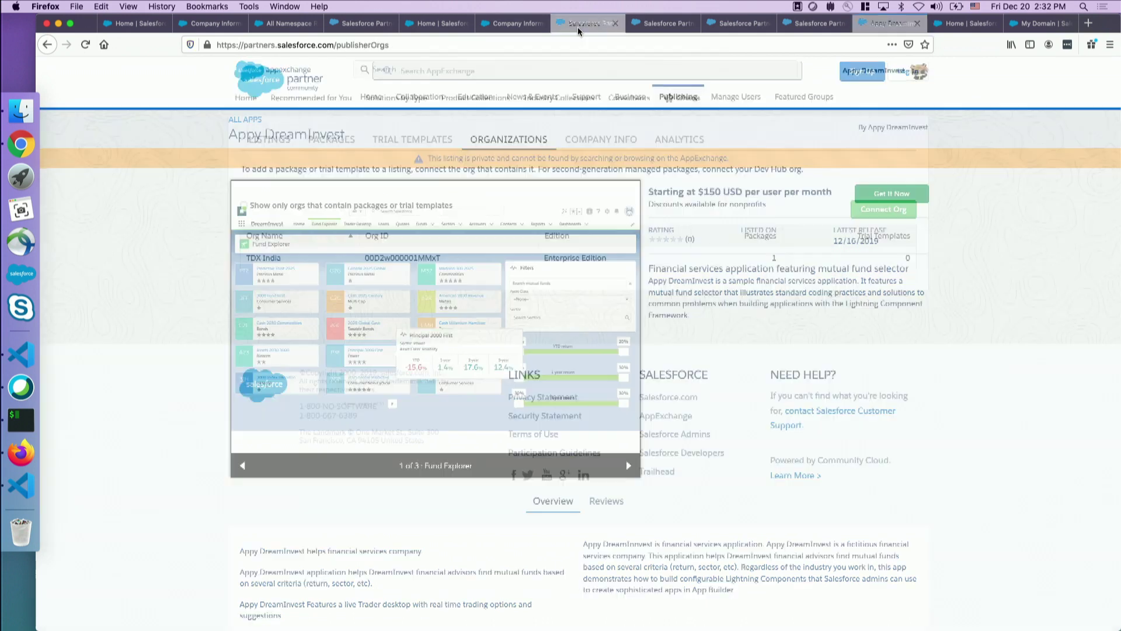
pyautogui.click(659, 26)
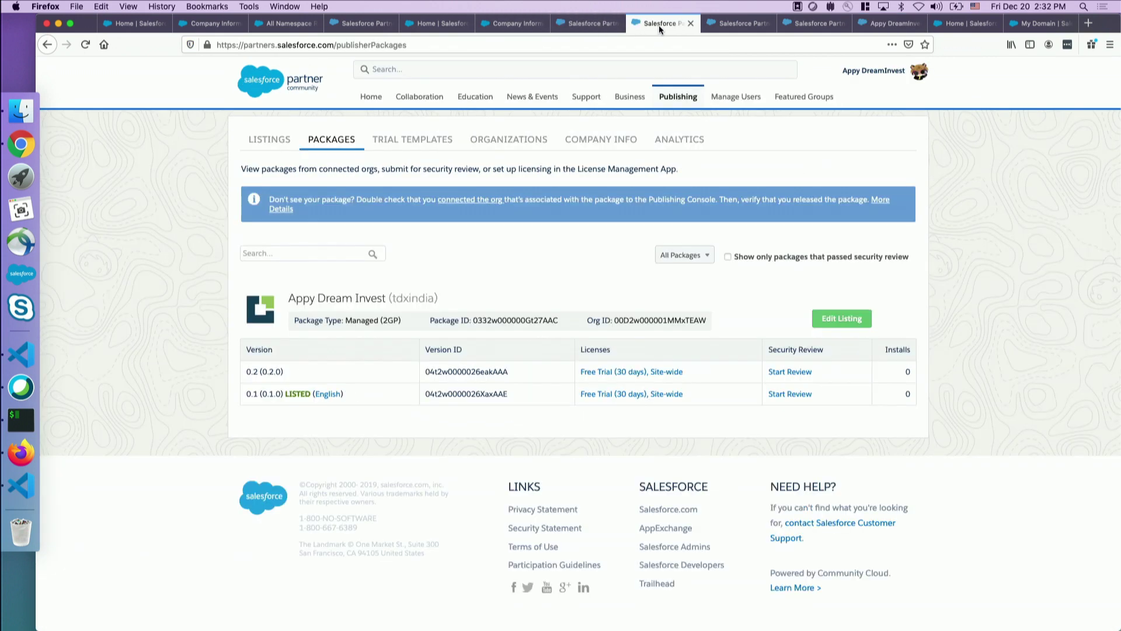